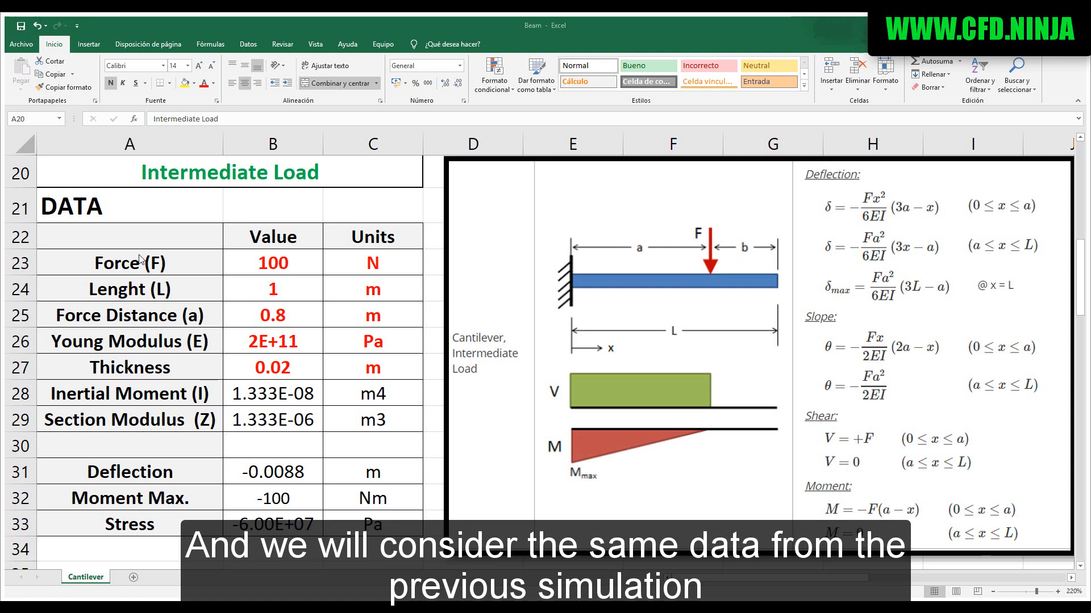
# - Examine the Intermediate Load input data from force to thickness, plus the deflection and stress rows, in the Excel sheet
pyautogui.moveTo(94, 263); pyautogui.dragTo(359, 369)
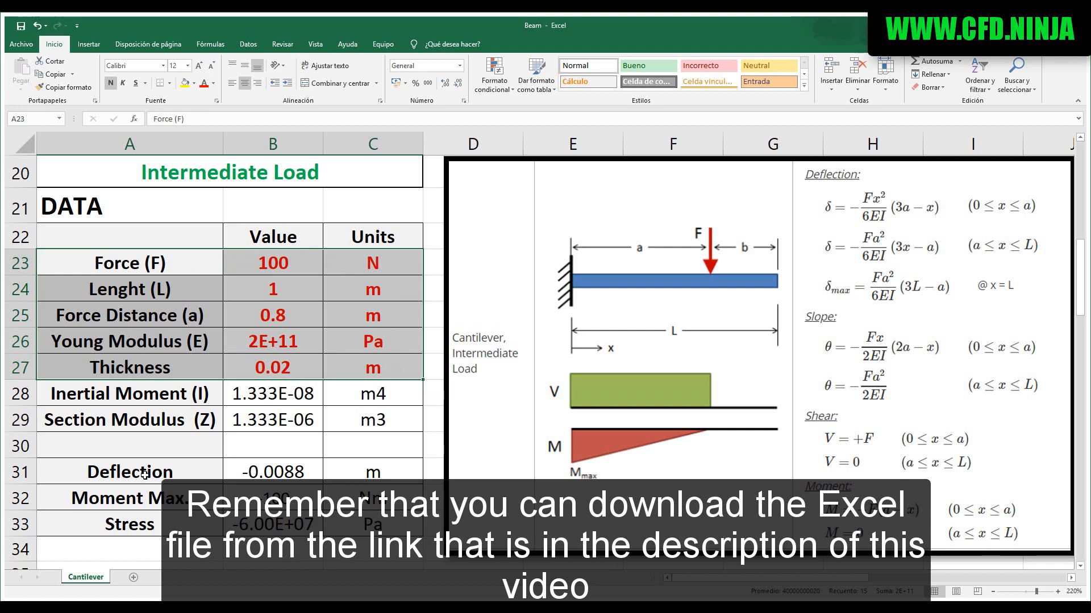
pyautogui.moveTo(144, 475); pyautogui.dragTo(338, 473)
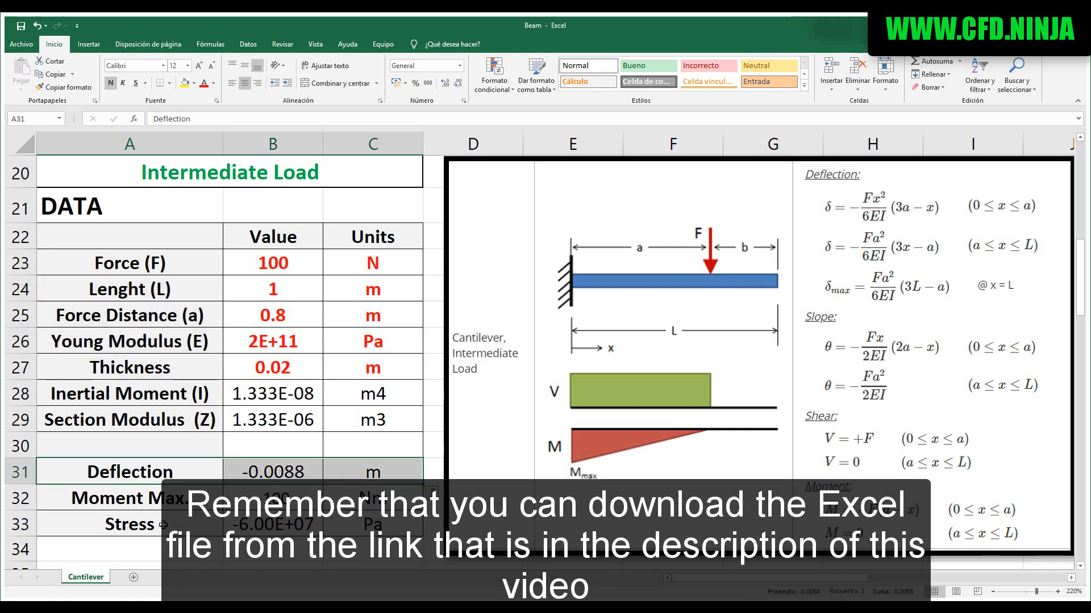
pyautogui.keyDown('ctrl'); pyautogui.moveTo(164, 524); pyautogui.dragTo(352, 525); pyautogui.keyUp('ctrl')
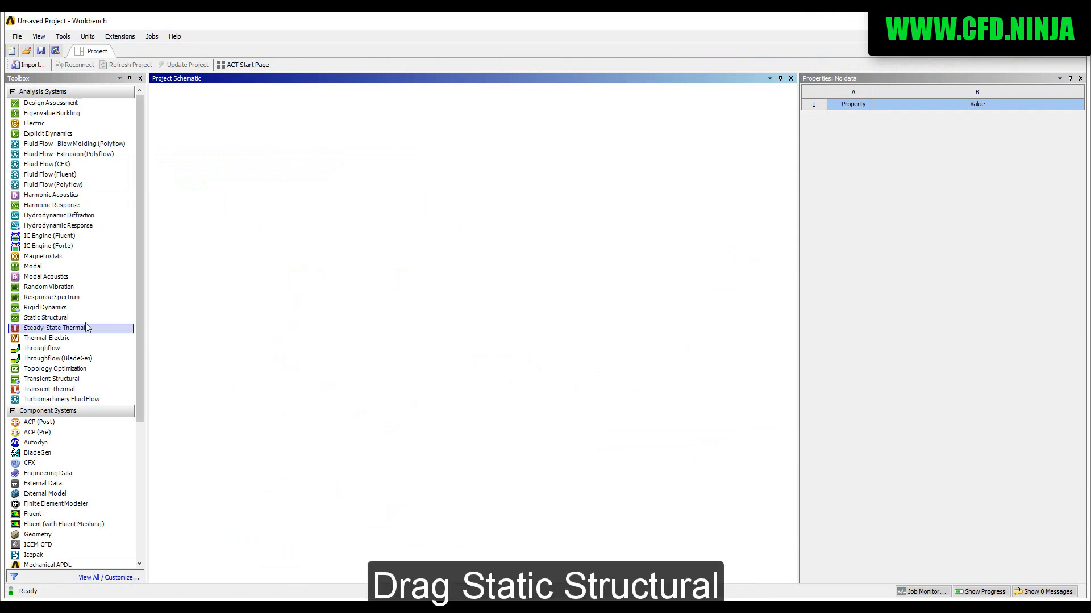
# - In Workbench, add a Static Structural system to the project and check Structural Steel's Young's Modulus in its Engineering Data
pyautogui.moveTo(60, 323); pyautogui.dragTo(216, 161)
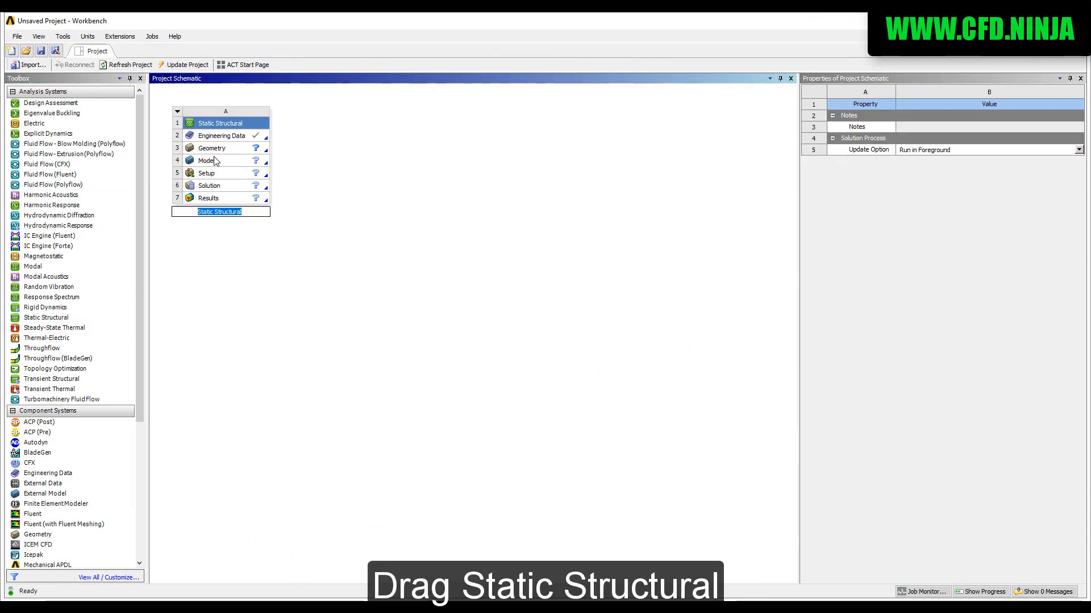
pyautogui.doubleClick(221, 137)
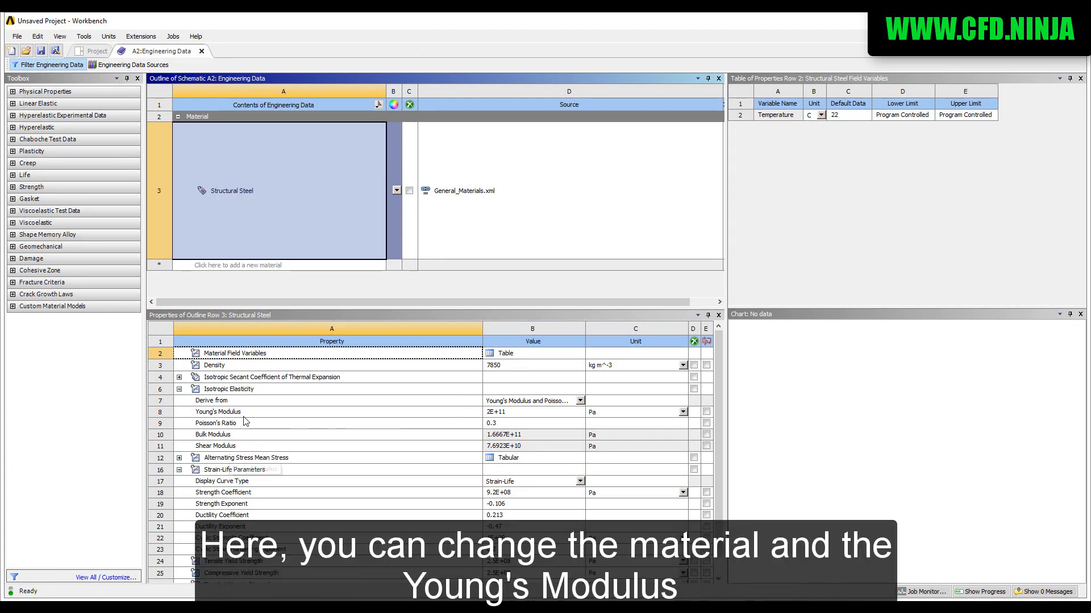
pyautogui.click(276, 415)
pyautogui.click(518, 416)
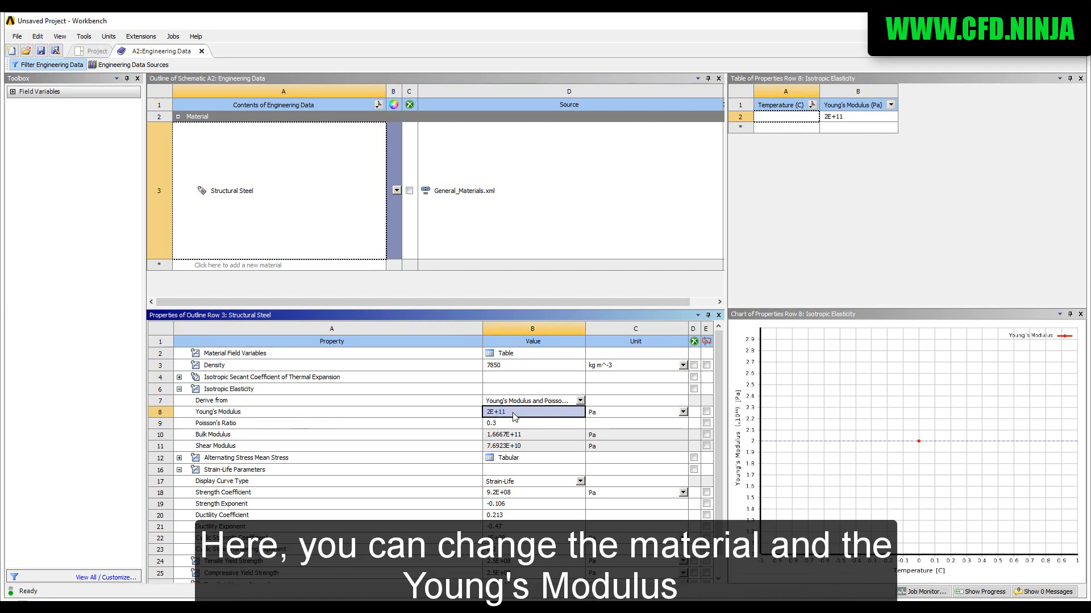
pyautogui.click(201, 51)
# - Open the geometry in DesignModeler and sketch two end-to-end lines on XYPlane, about 3 m and 2.6 m, from the origin along X
pyautogui.rightClick(233, 149)
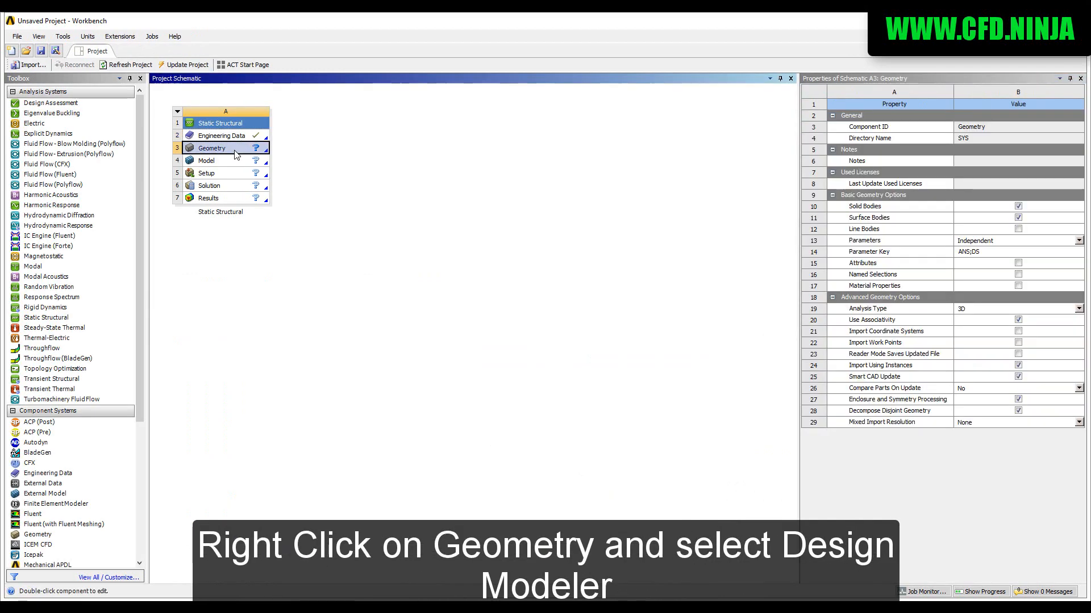
pyautogui.click(276, 170)
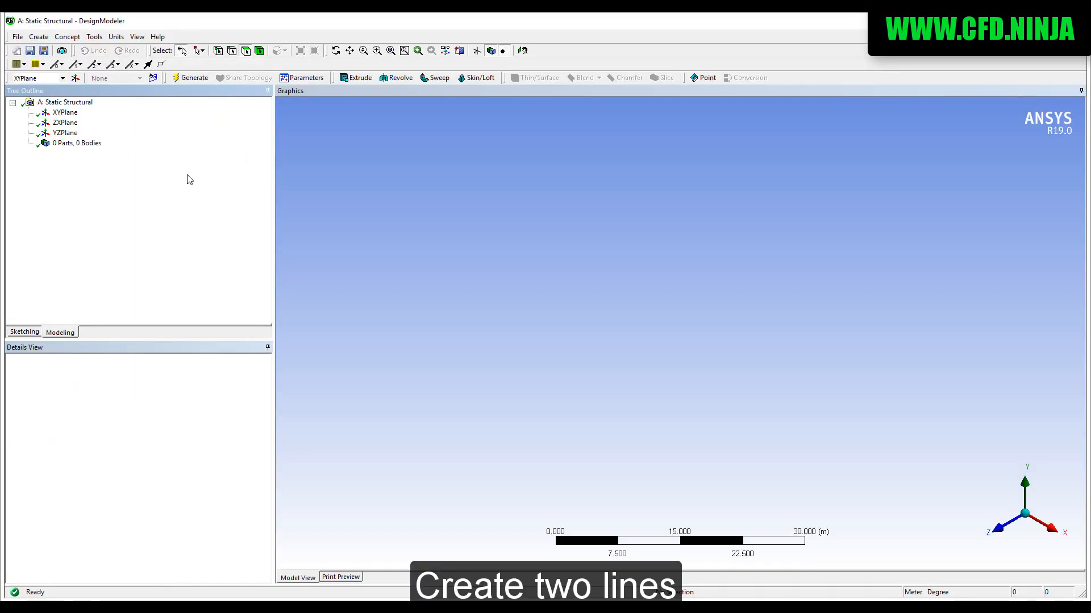
pyautogui.click(64, 113)
pyautogui.click(23, 332)
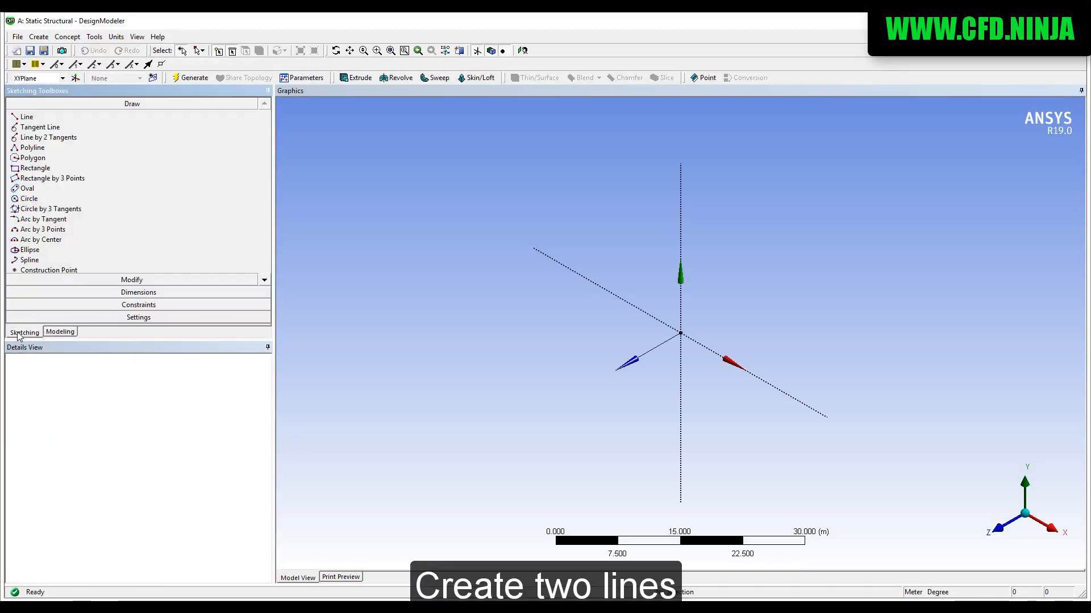
pyautogui.click(25, 117)
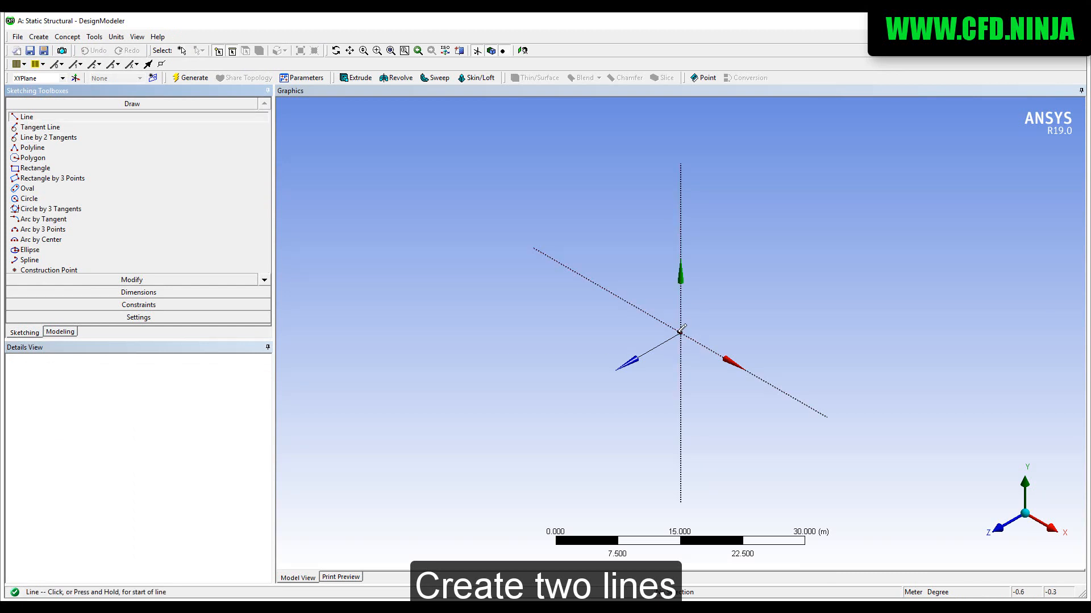
pyautogui.click(681, 333)
pyautogui.click(700, 344)
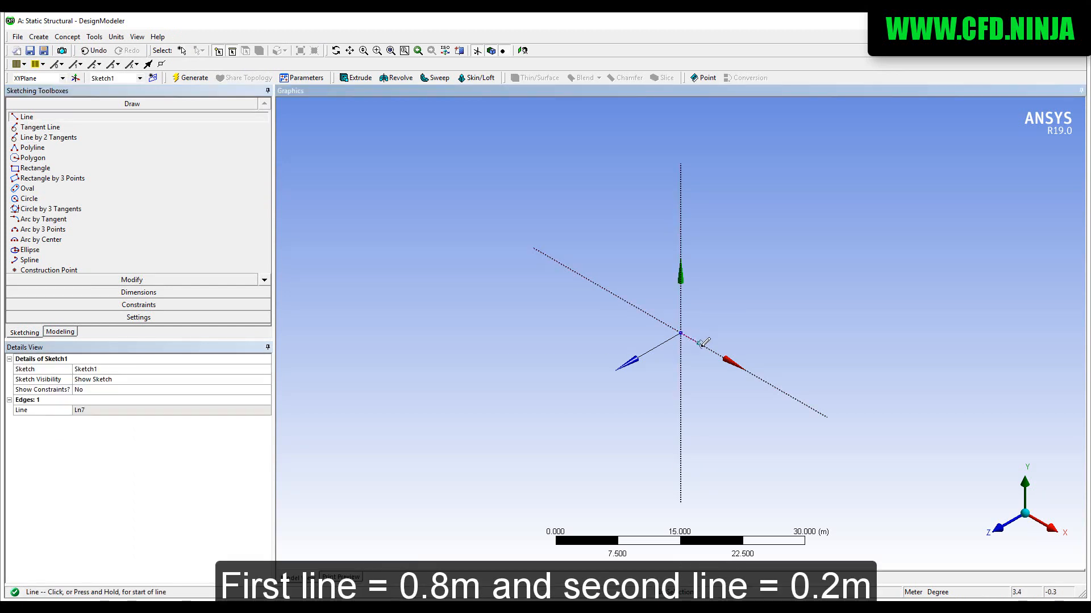
pyautogui.click(699, 343)
pyautogui.click(714, 352)
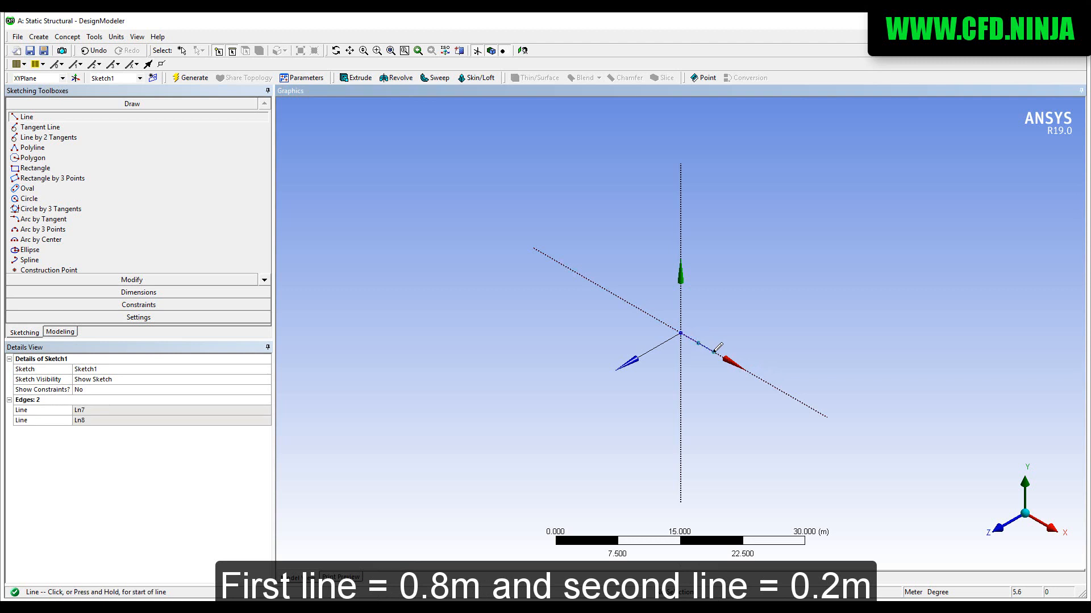
# - Dimension the horizontal lengths of both sketched lines, placing the dimensions above them
pyautogui.click(999, 526)
pyautogui.moveTo(628, 305); pyautogui.dragTo(801, 374, button='right')
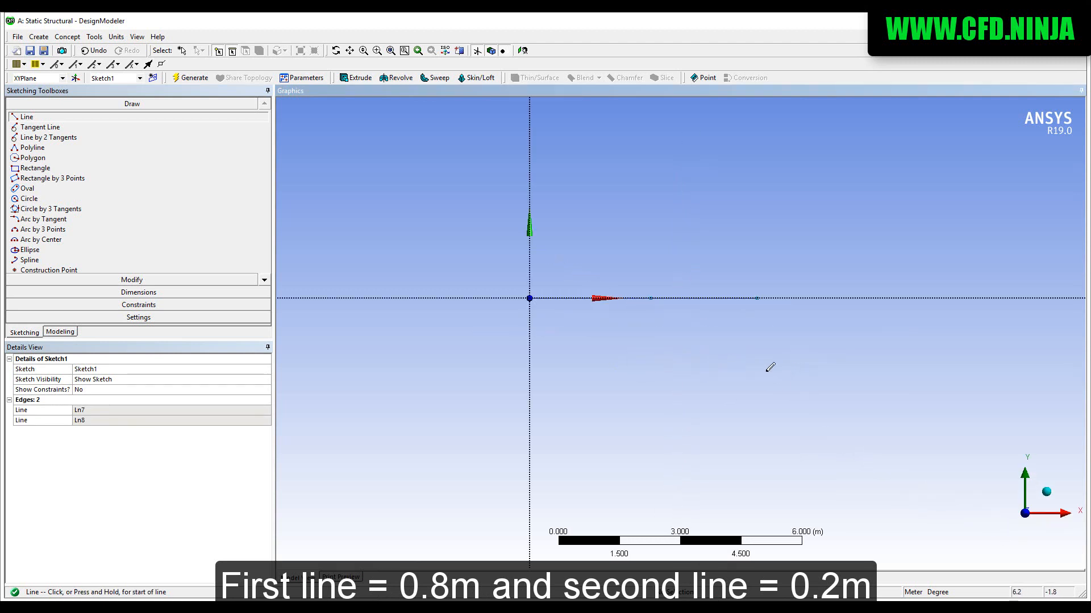
pyautogui.click(185, 295)
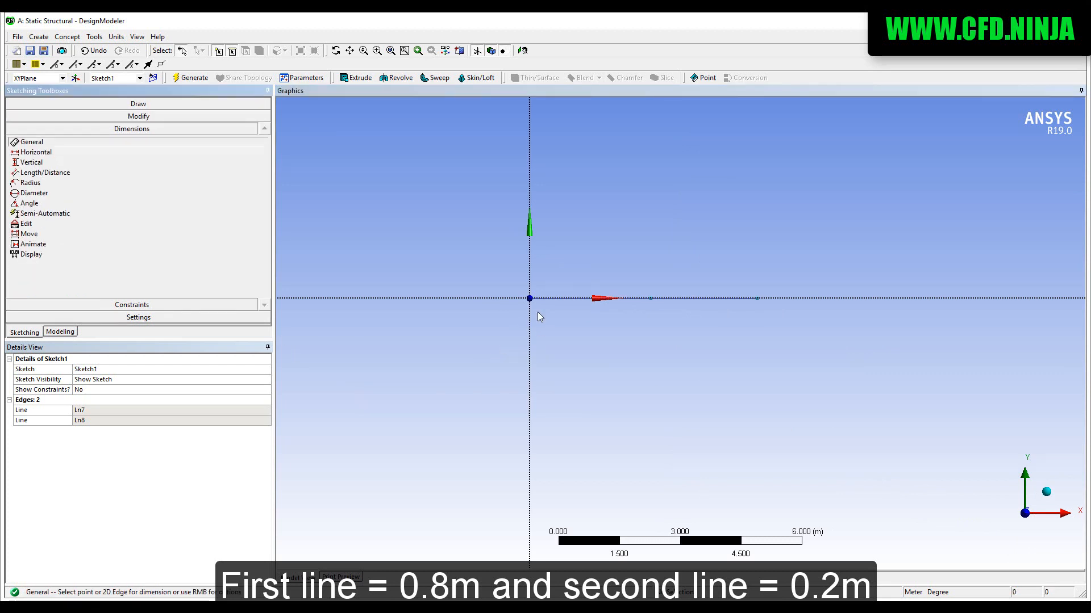
pyautogui.click(563, 297)
pyautogui.click(564, 264)
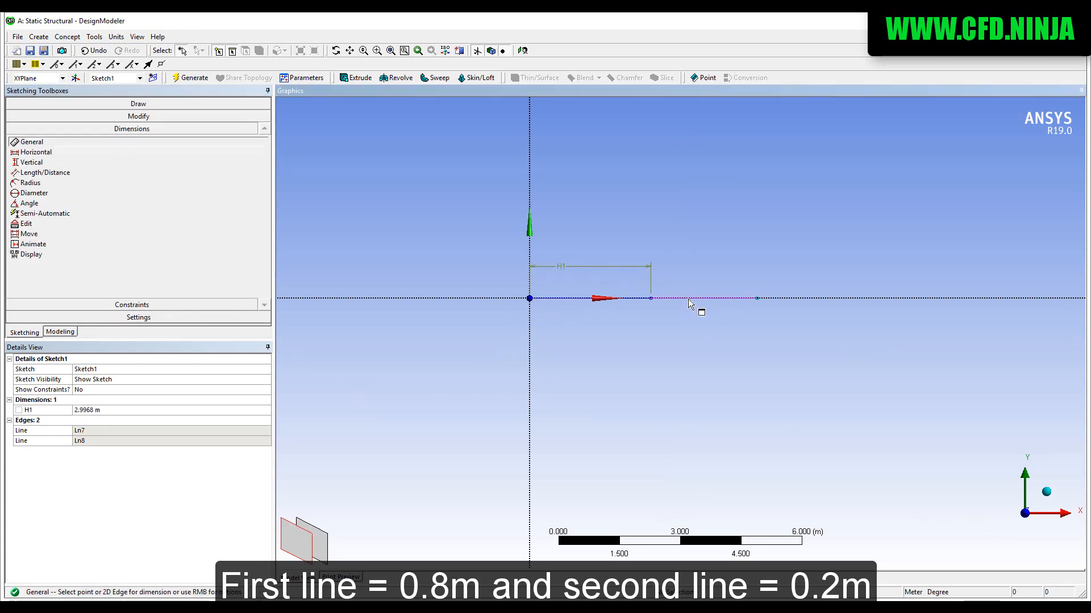
pyautogui.click(698, 299)
pyautogui.click(693, 264)
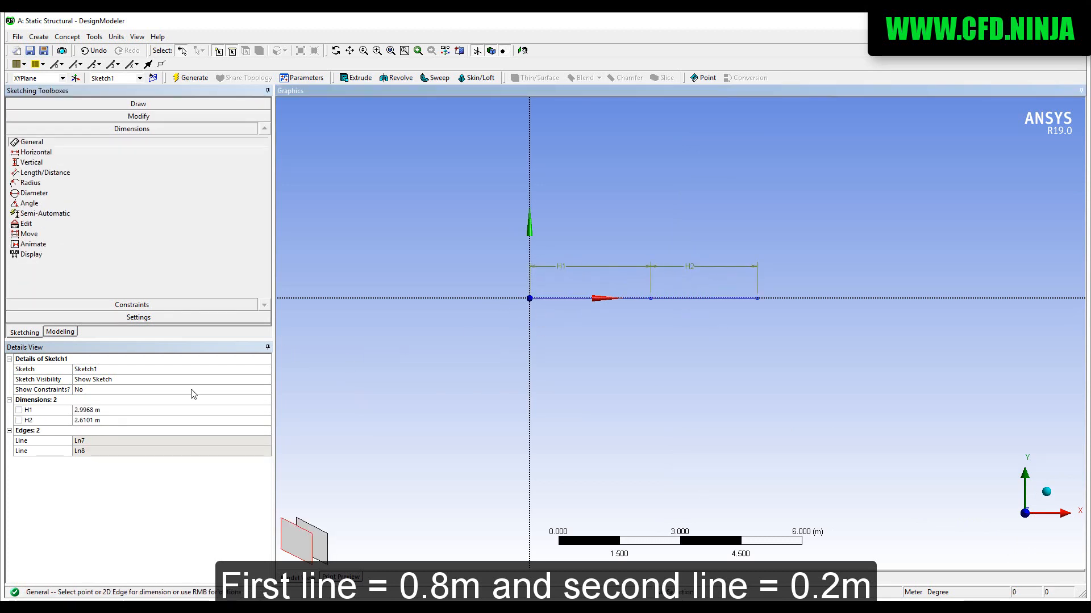
# - Set the first line's length to 0.8 m and the second line's length to 0.2 m
pyautogui.click(124, 410)
pyautogui.write('0.8')
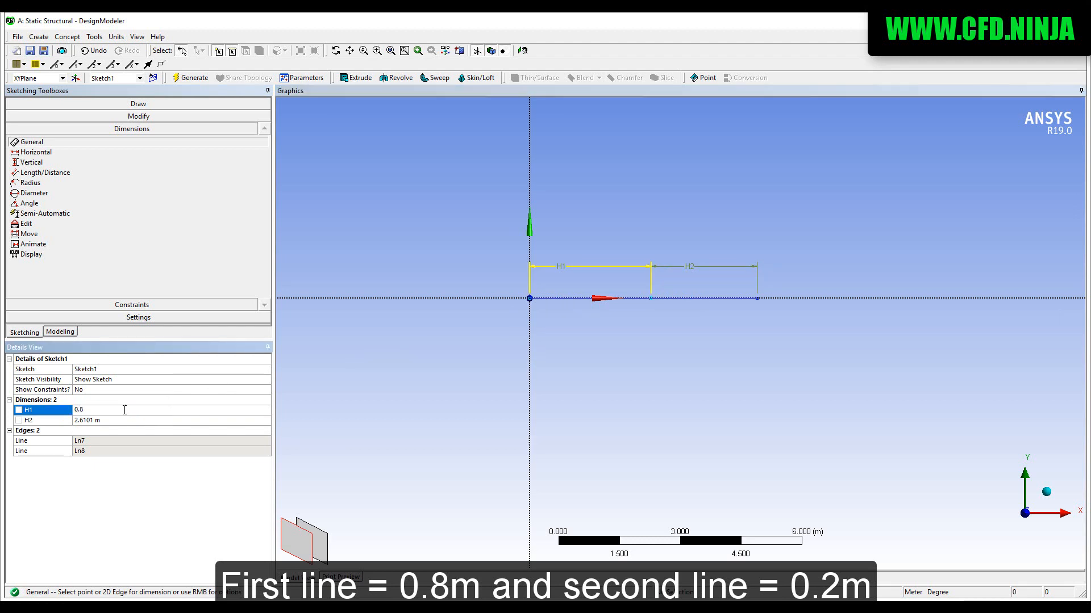
pyautogui.press('Return')
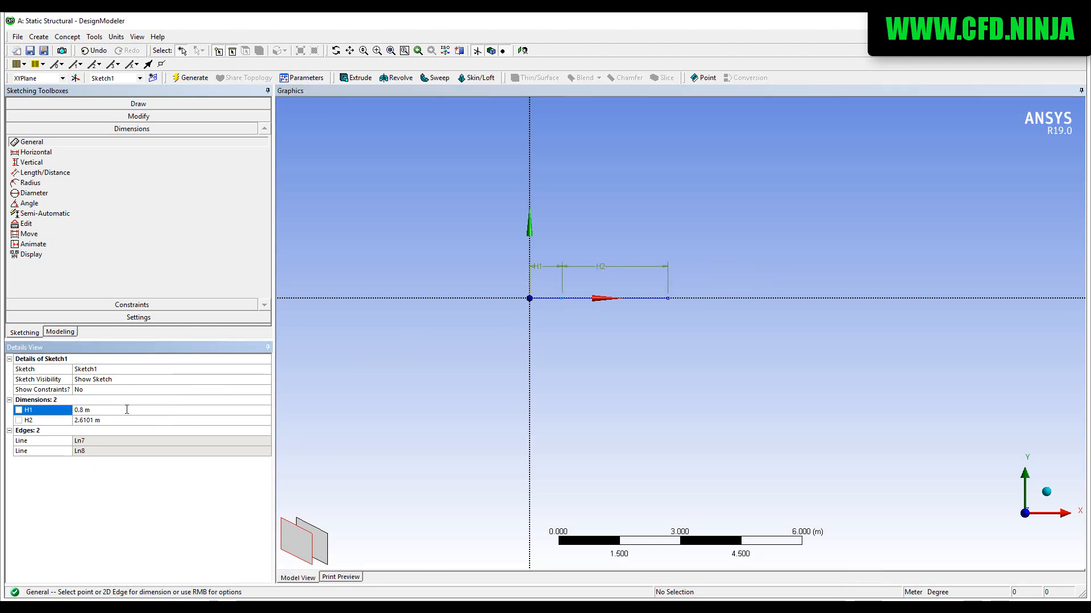
pyautogui.click(112, 420)
pyautogui.write('0.2')
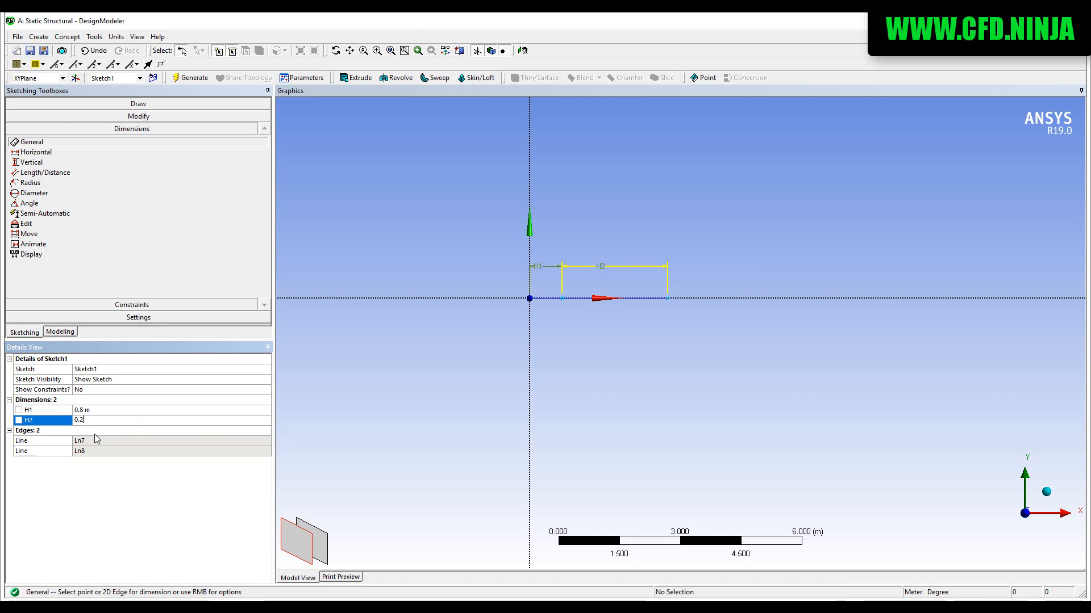
pyautogui.press('Return')
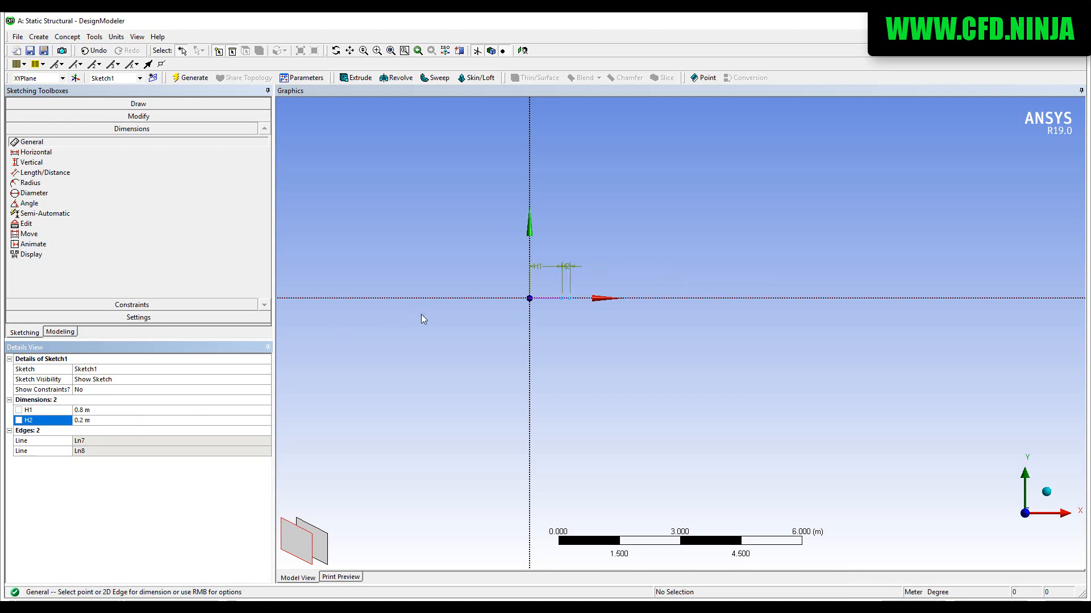
# - Generate a line body with Lines From Sketches, using both sketched lines as base objects
pyautogui.moveTo(493, 252); pyautogui.dragTo(605, 328, button='right')
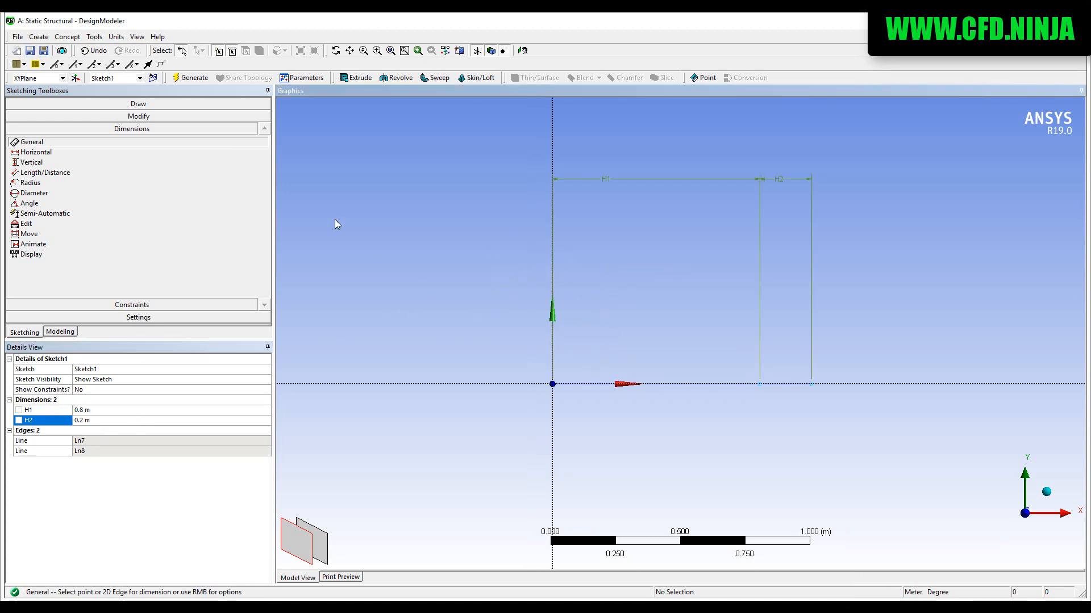
pyautogui.click(75, 38)
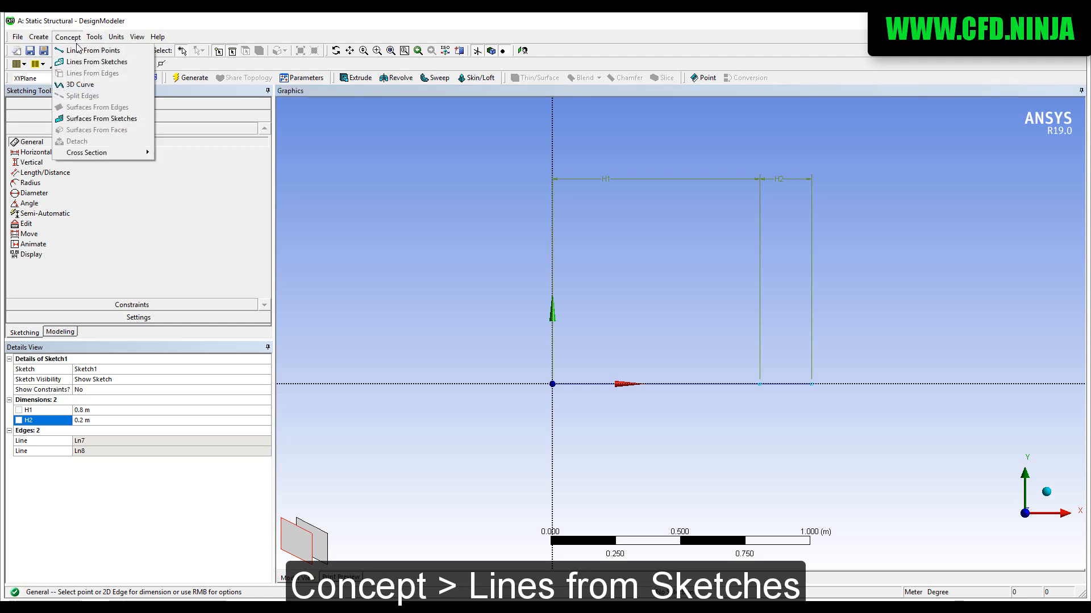
pyautogui.click(99, 62)
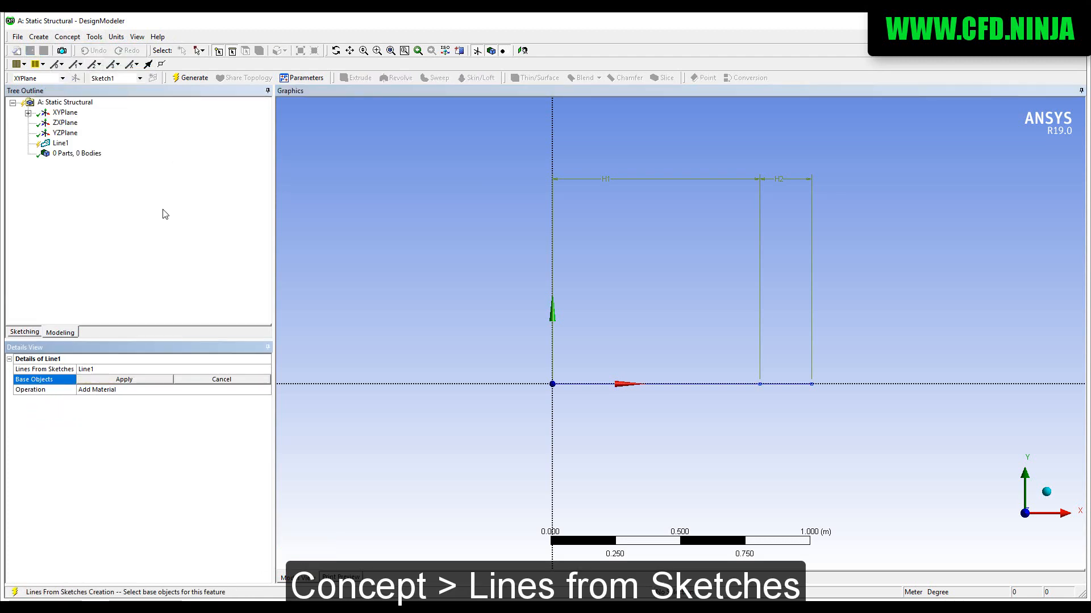
pyautogui.click(635, 387)
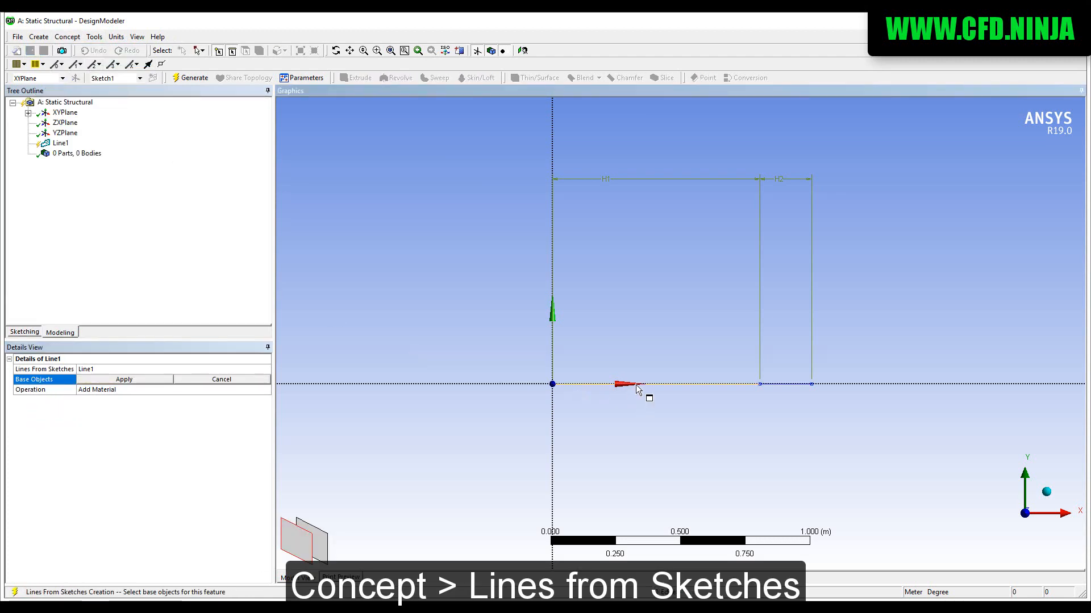
pyautogui.keyDown('ctrl'); pyautogui.click(785, 387); pyautogui.keyUp('ctrl')
pyautogui.click(125, 380)
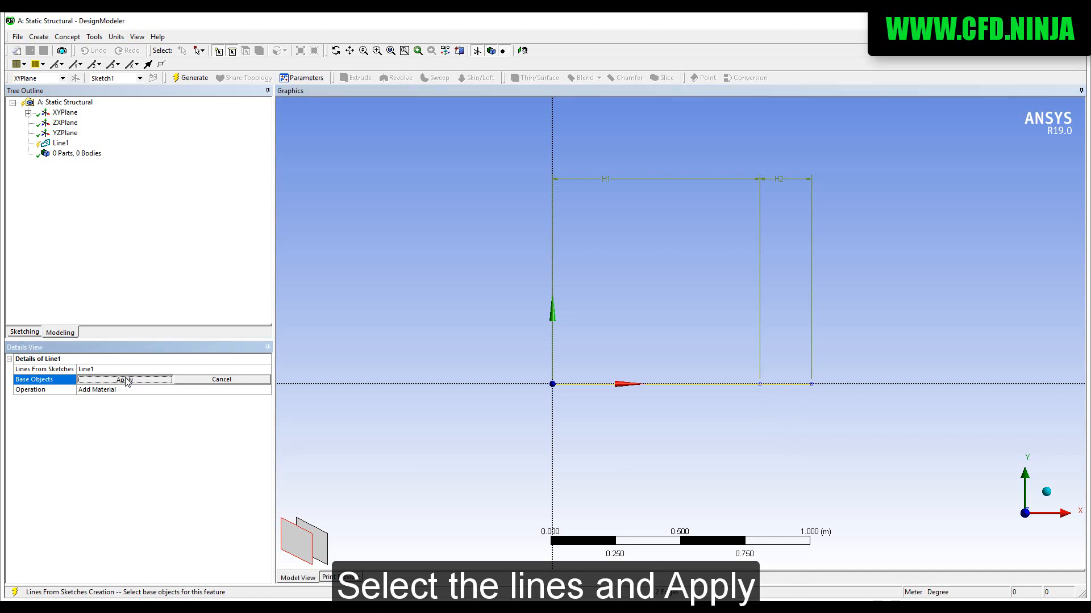
pyautogui.click(192, 78)
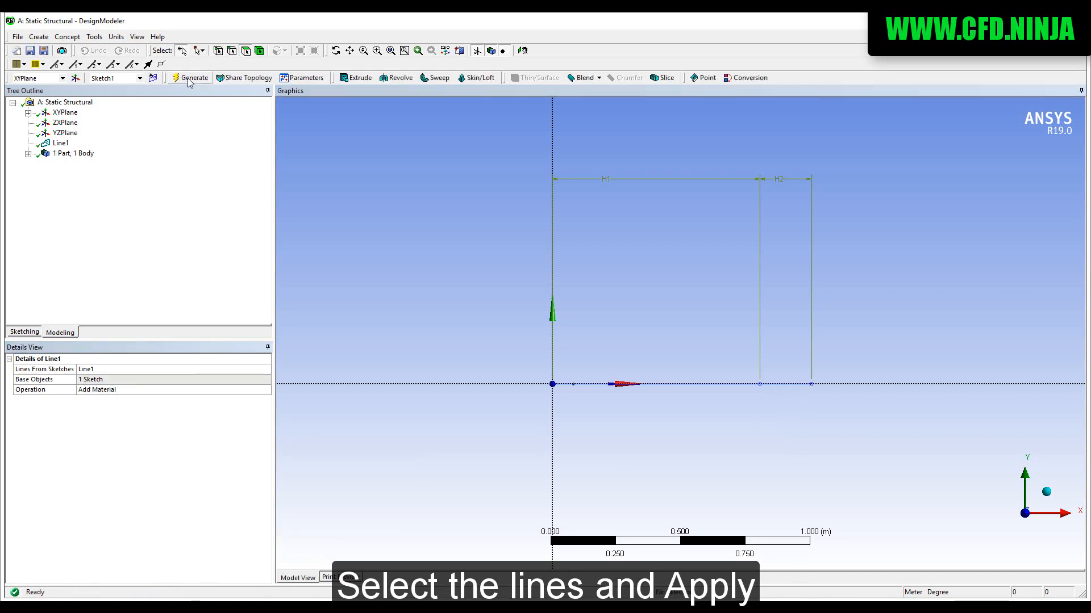
# - Create a rectangular cross section with B and H both set to 0.02 m
pyautogui.click(61, 144)
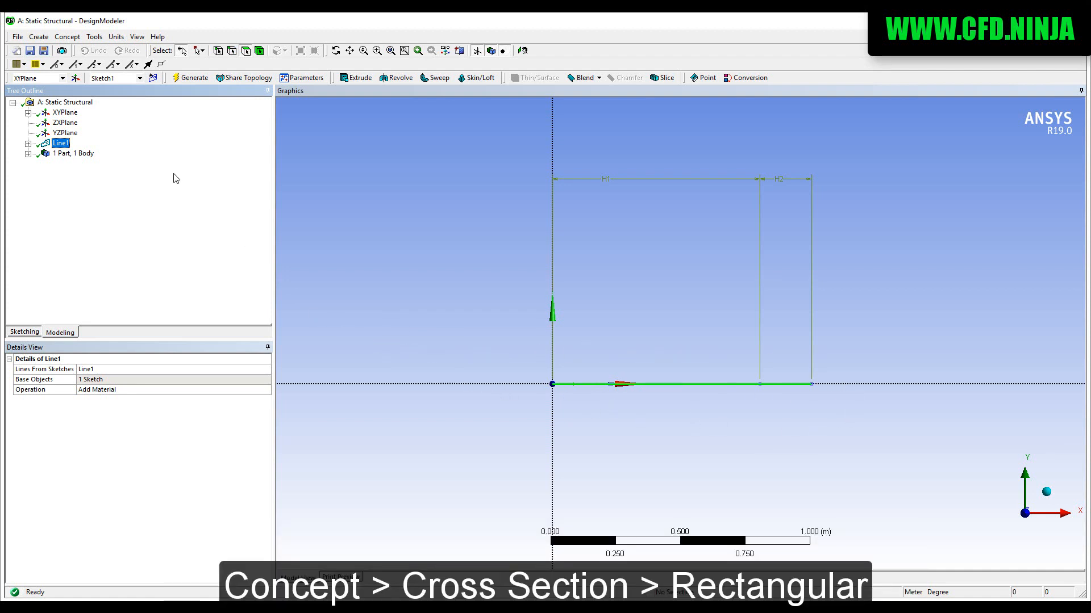
pyautogui.click(67, 37)
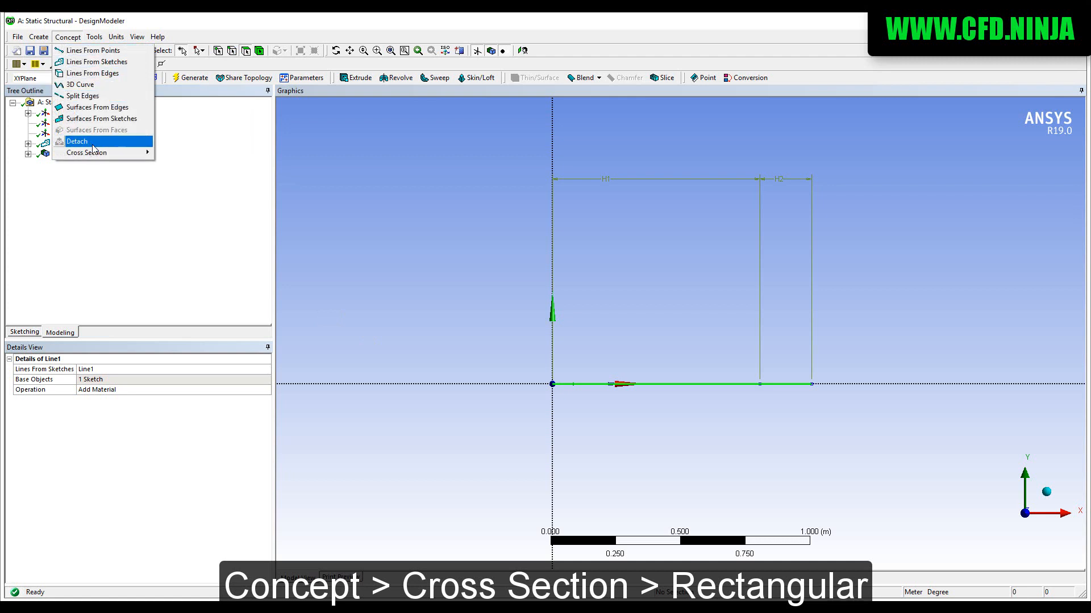
pyautogui.moveTo(93, 151)
pyautogui.click(171, 152)
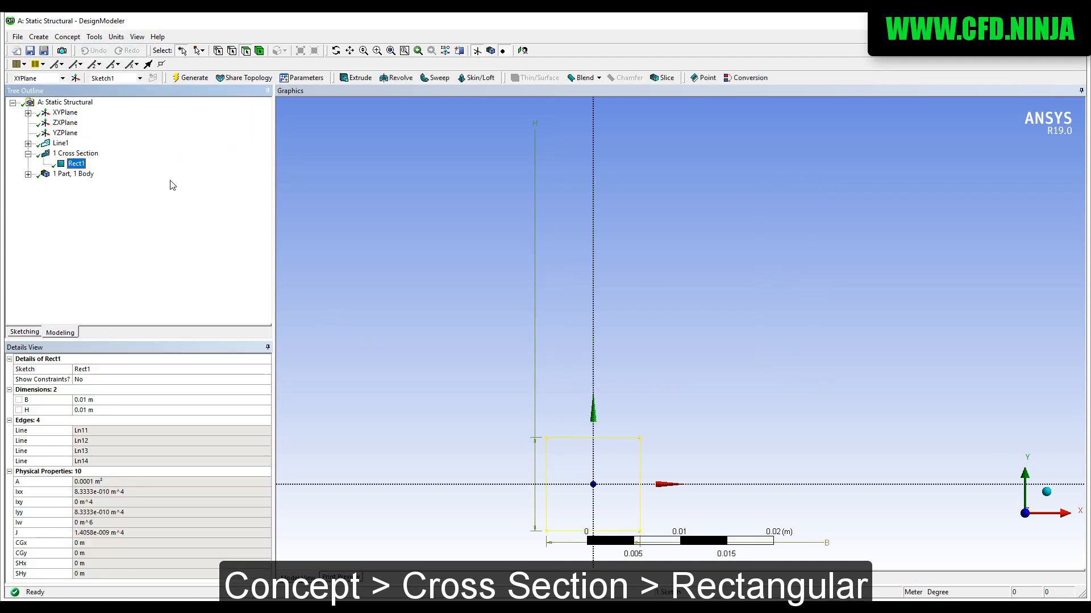
pyautogui.click(108, 400)
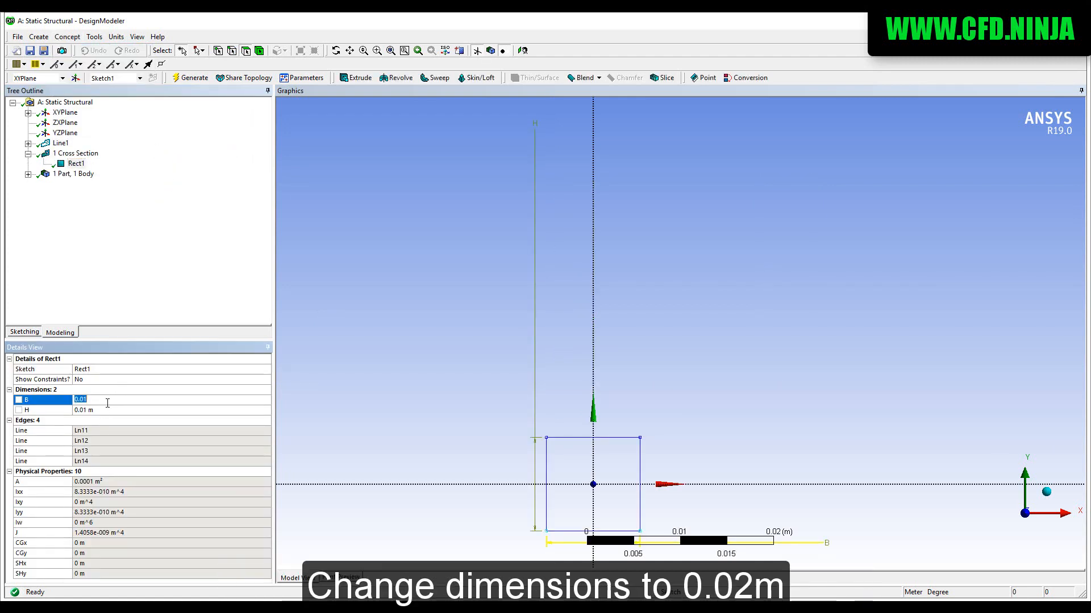
pyautogui.write('0.')
pyautogui.press('Return')
pyautogui.click(107, 409)
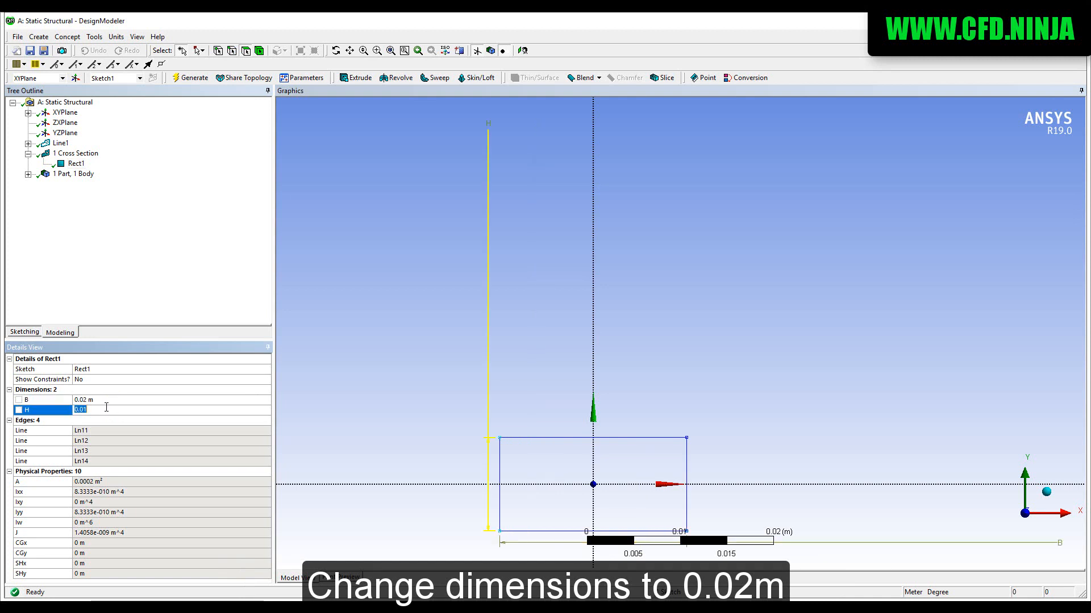
pyautogui.write('0.02')
pyautogui.press('Return')
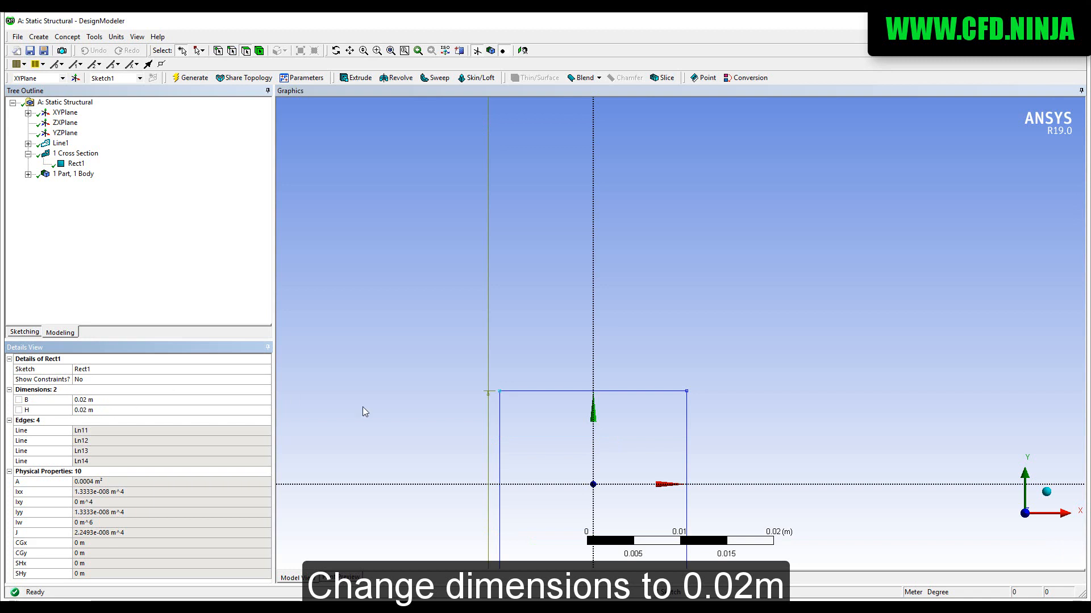
pyautogui.moveTo(504, 314); pyautogui.dragTo(784, 492, button='right')
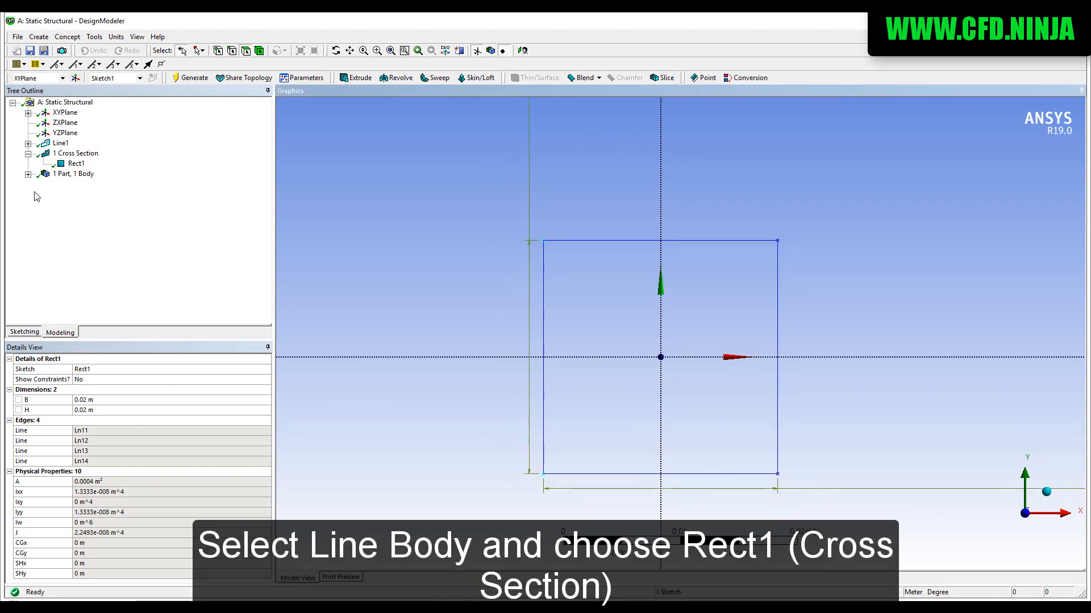
# - Assign the Rect1 cross section to the line body and regenerate the geometry
pyautogui.click(28, 174)
pyautogui.click(80, 184)
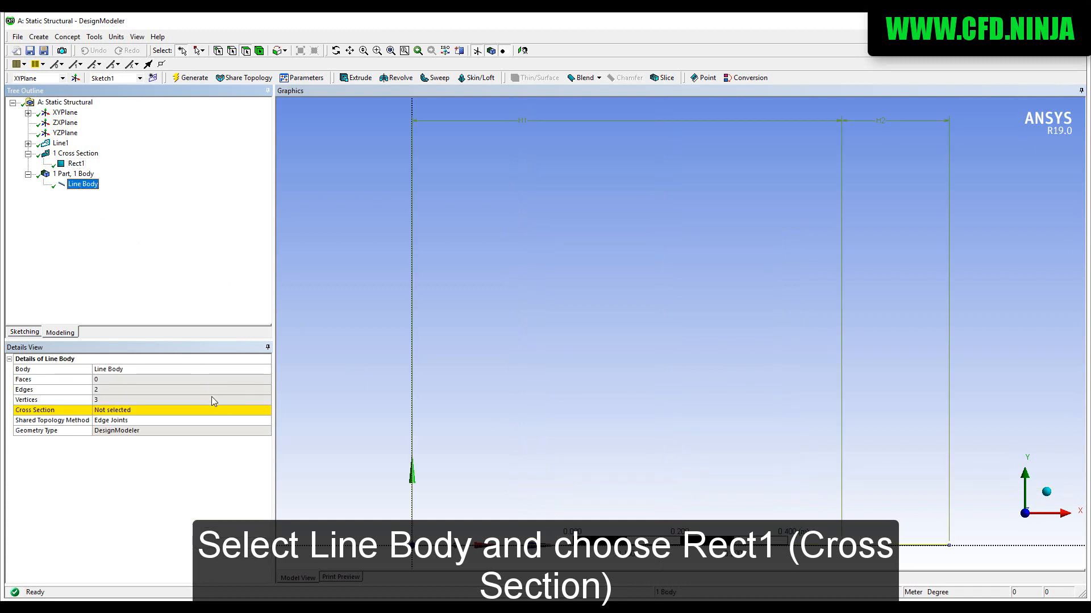
pyautogui.click(224, 410)
pyautogui.click(266, 413)
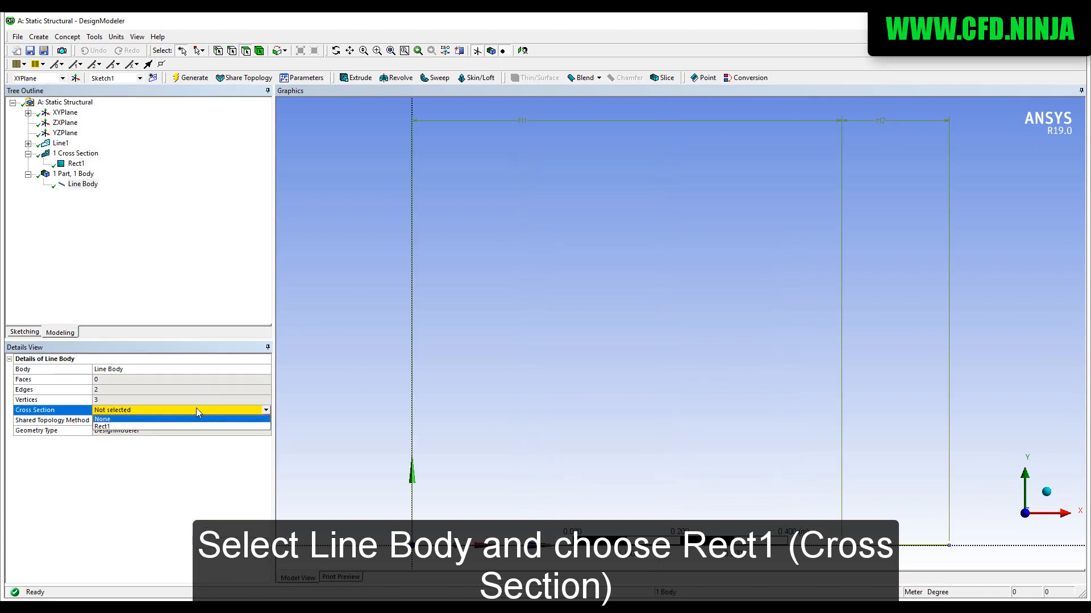
pyautogui.click(123, 427)
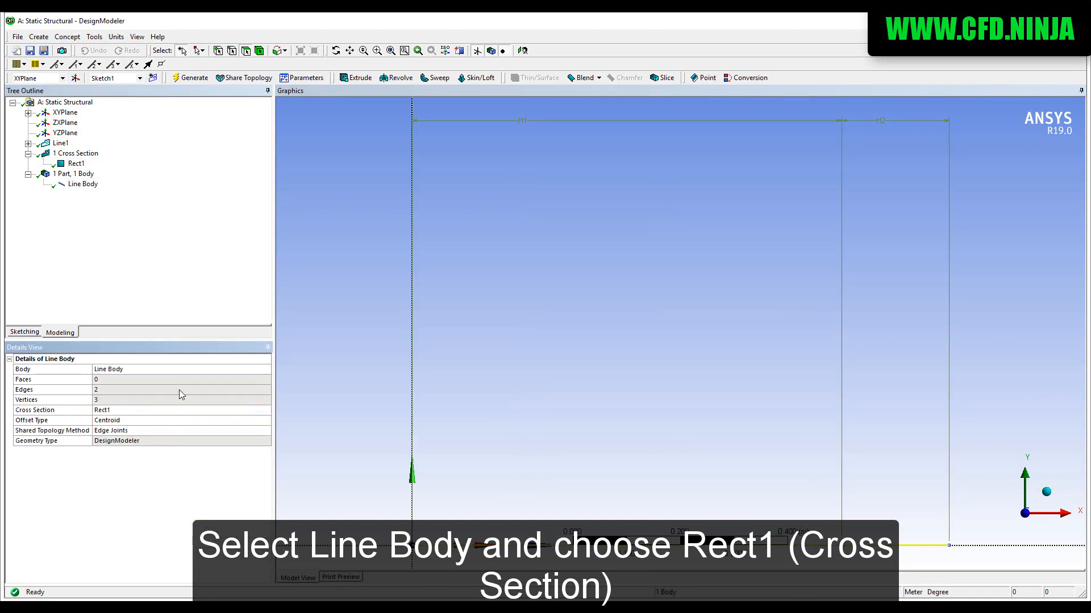
pyautogui.click(189, 77)
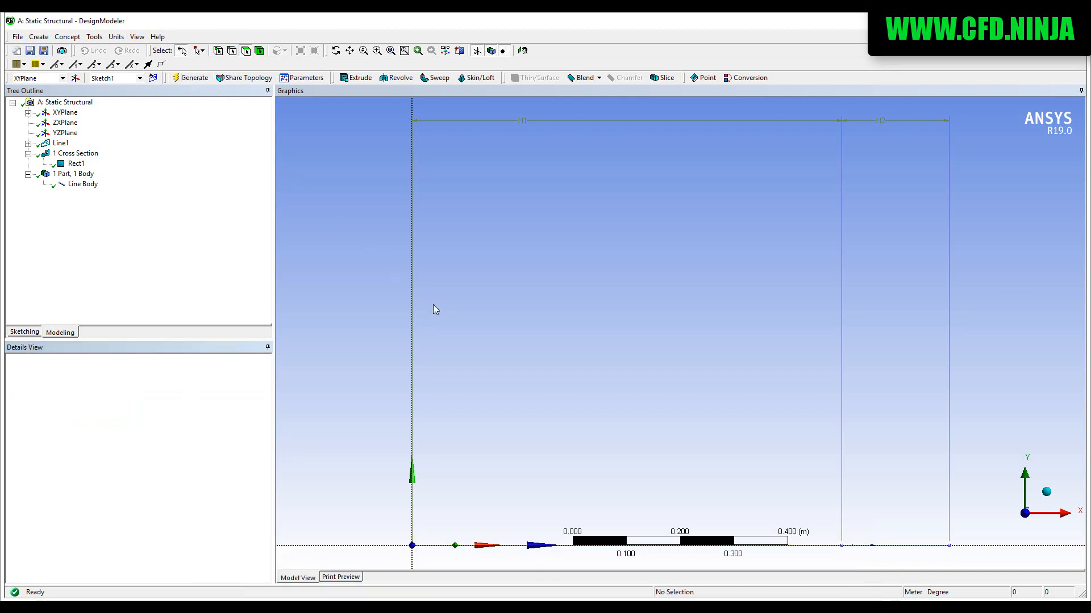
pyautogui.scroll(-3, 403, 299)
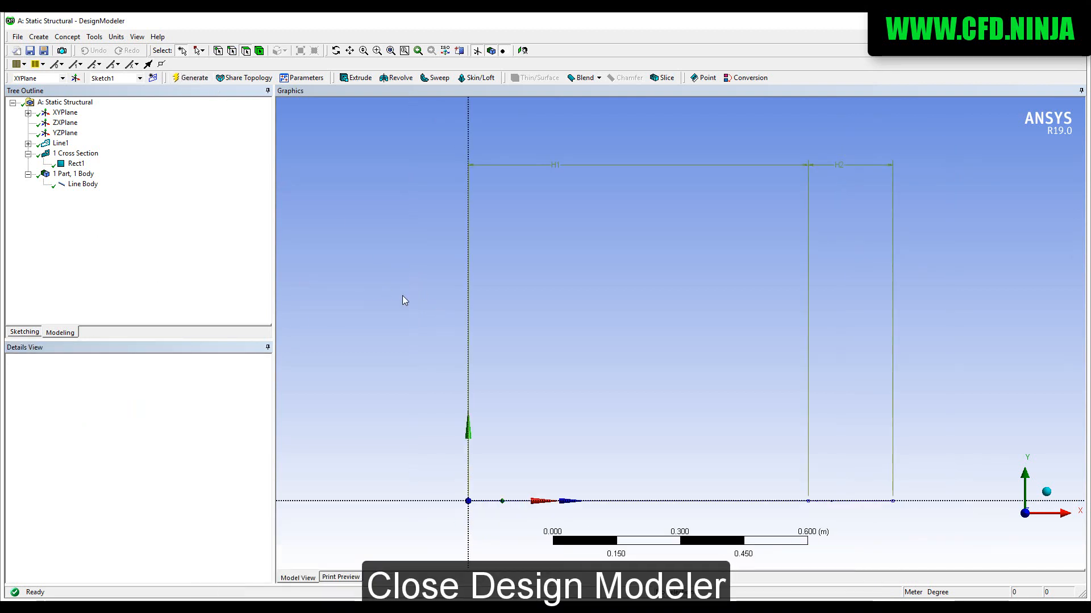
pyautogui.click(72, 185)
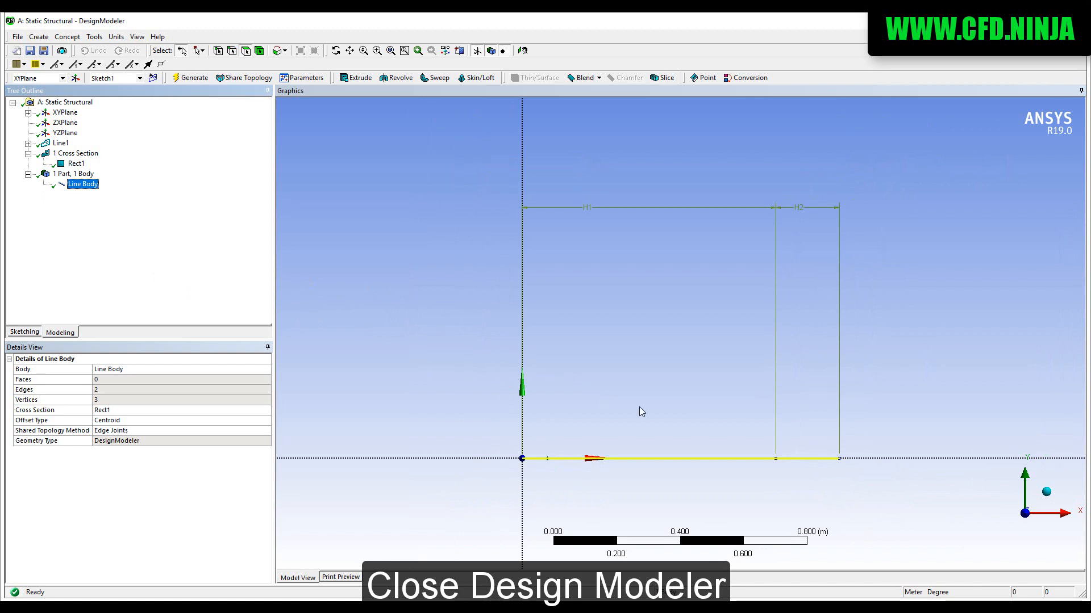
pyautogui.scroll(-2, 677, 407)
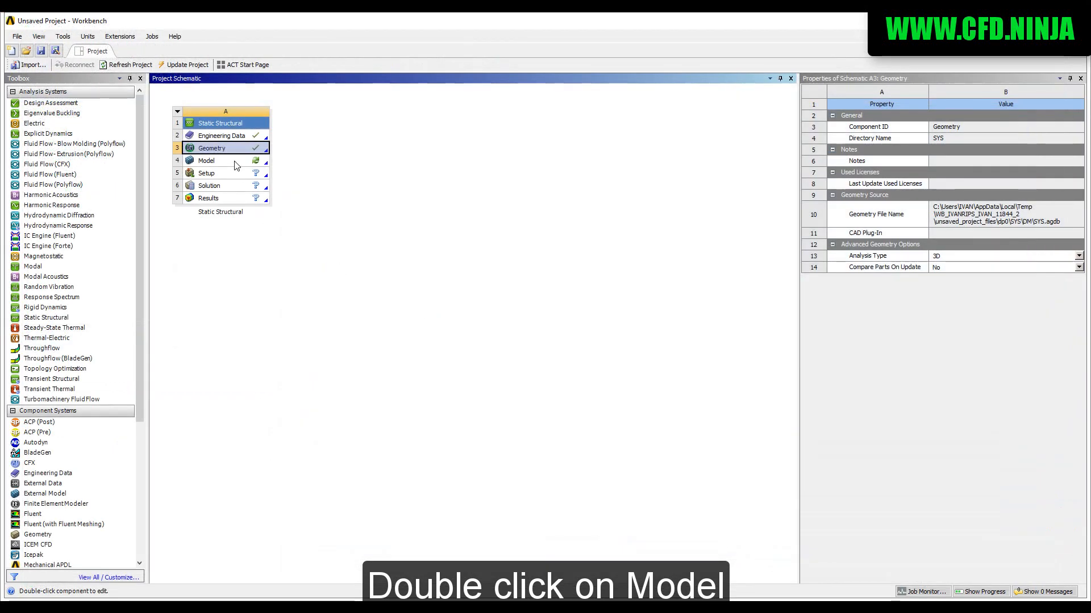
# - Open the Static Structural system's model in Mechanical and set the mesh's Relevance Center to Fine
pyautogui.doubleClick(236, 163)
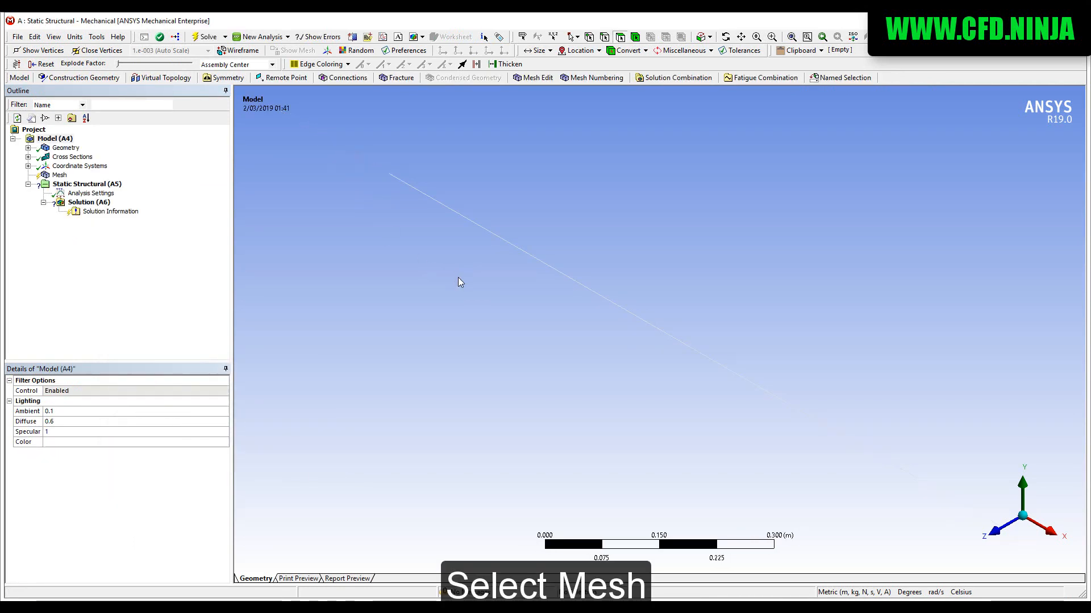
pyautogui.click(59, 175)
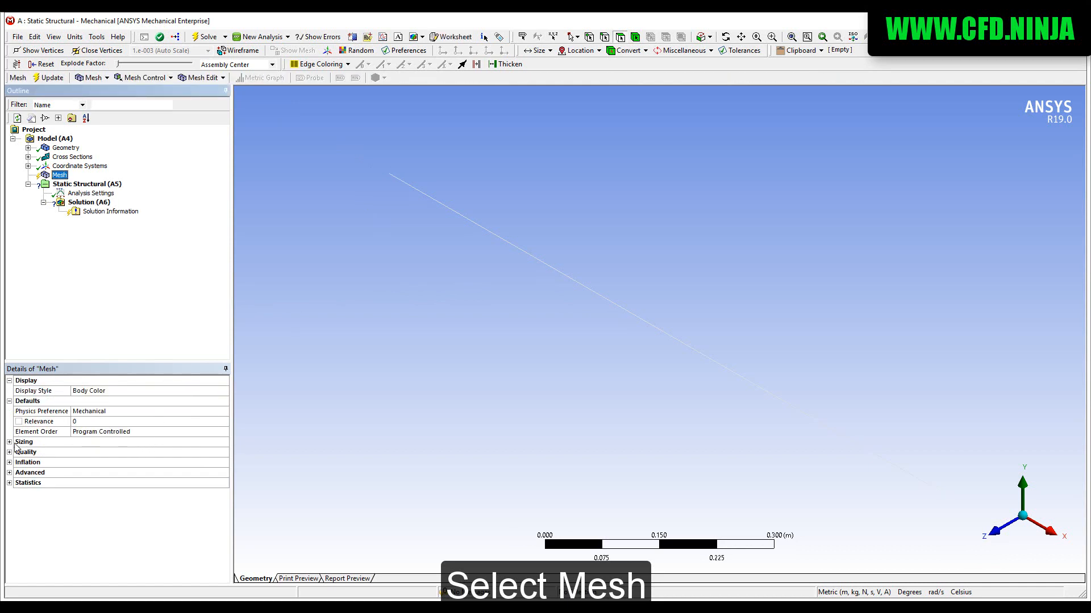
pyautogui.click(9, 443)
pyautogui.click(190, 463)
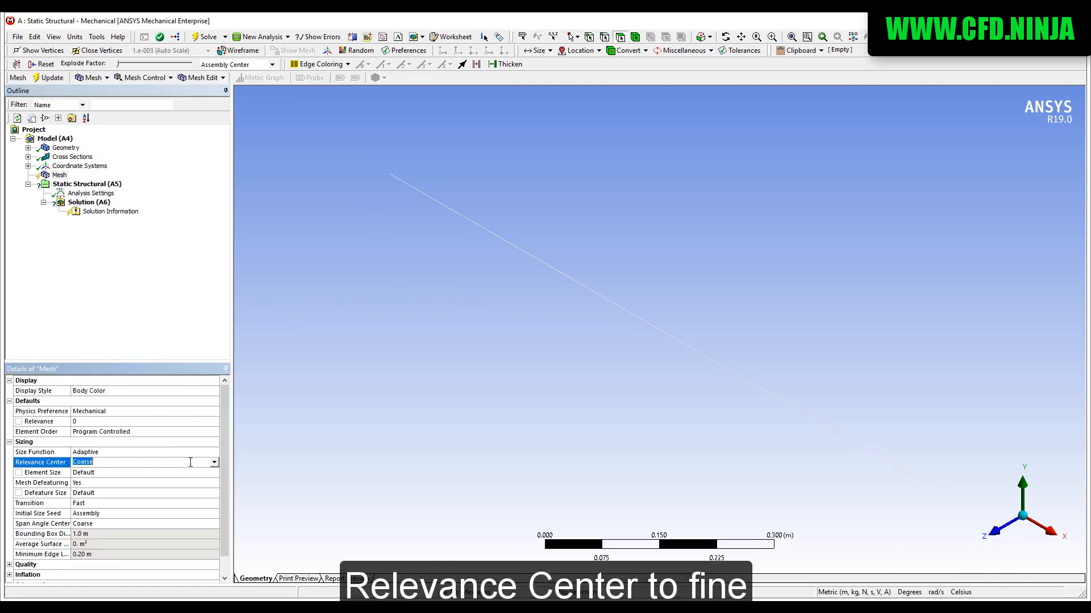
pyautogui.click(215, 463)
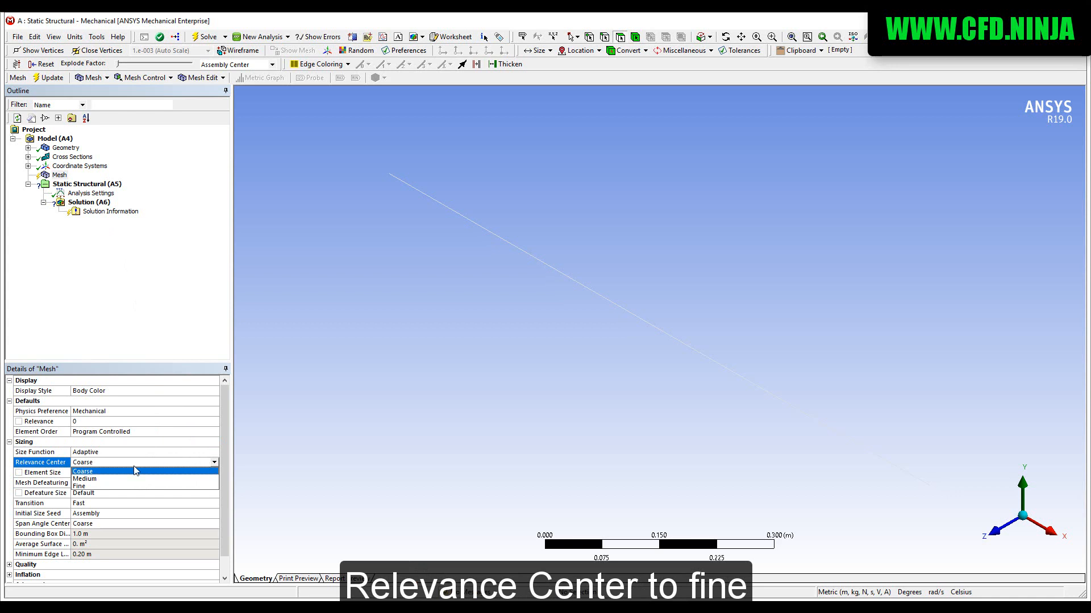
pyautogui.click(93, 487)
# - Generate the mesh for the beam
pyautogui.click(60, 177)
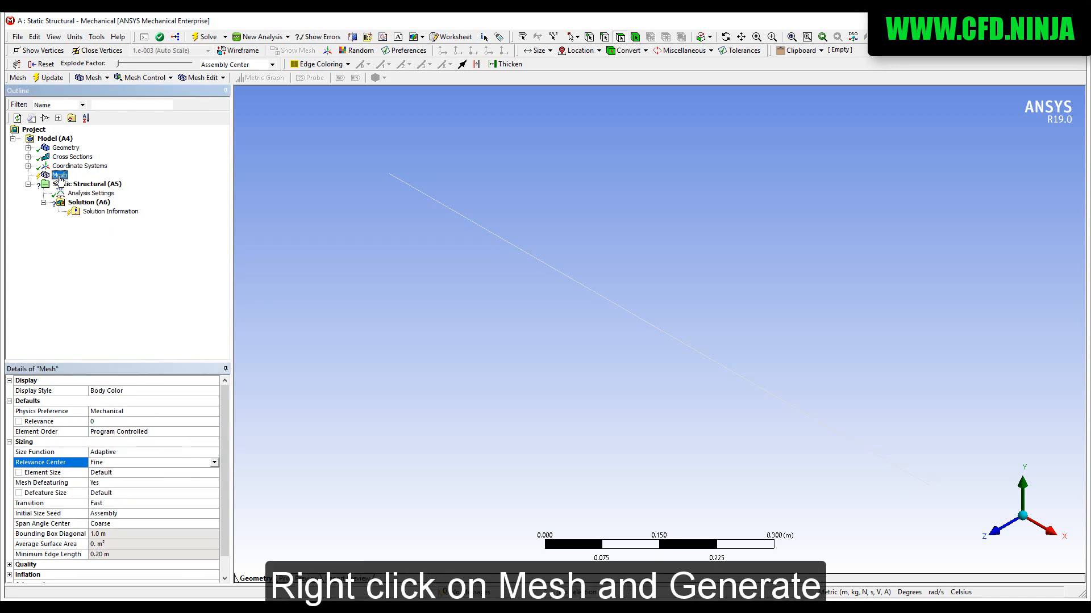
pyautogui.rightClick(60, 179)
pyautogui.click(123, 223)
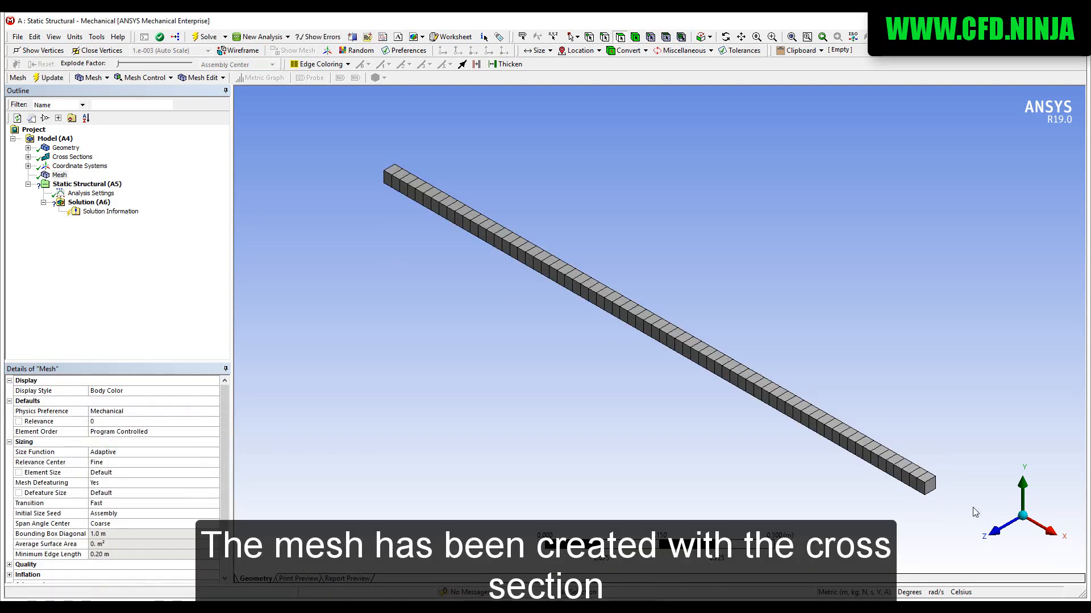
# - Insert a Fixed Support under Static Structural, scoped to the vertex at the beam's origin end
pyautogui.click(1002, 533)
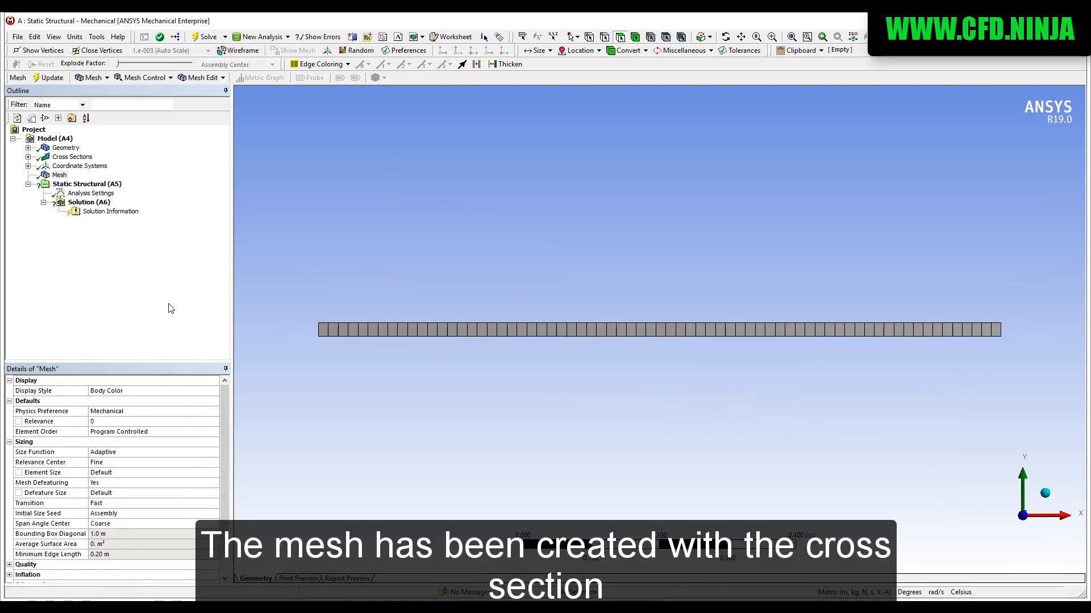
pyautogui.click(79, 184)
pyautogui.rightClick(75, 185)
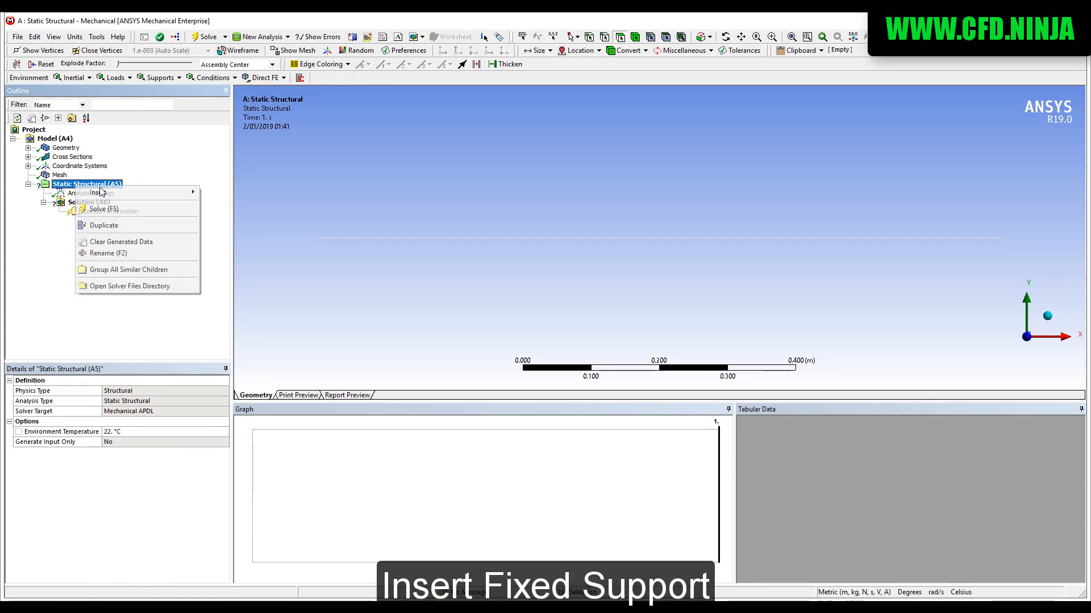
pyautogui.moveTo(127, 198)
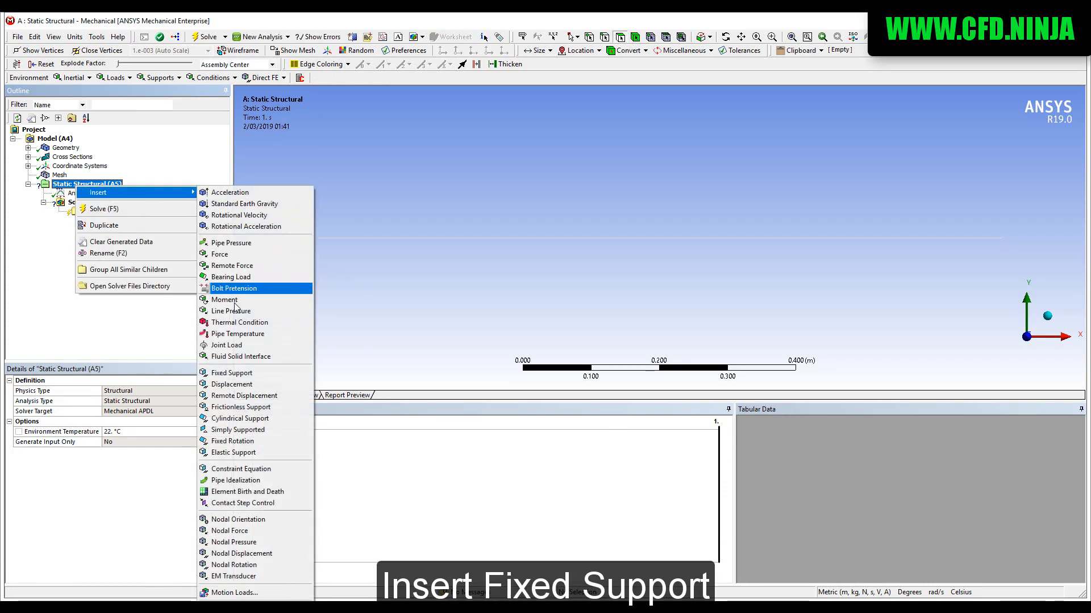
pyautogui.click(252, 375)
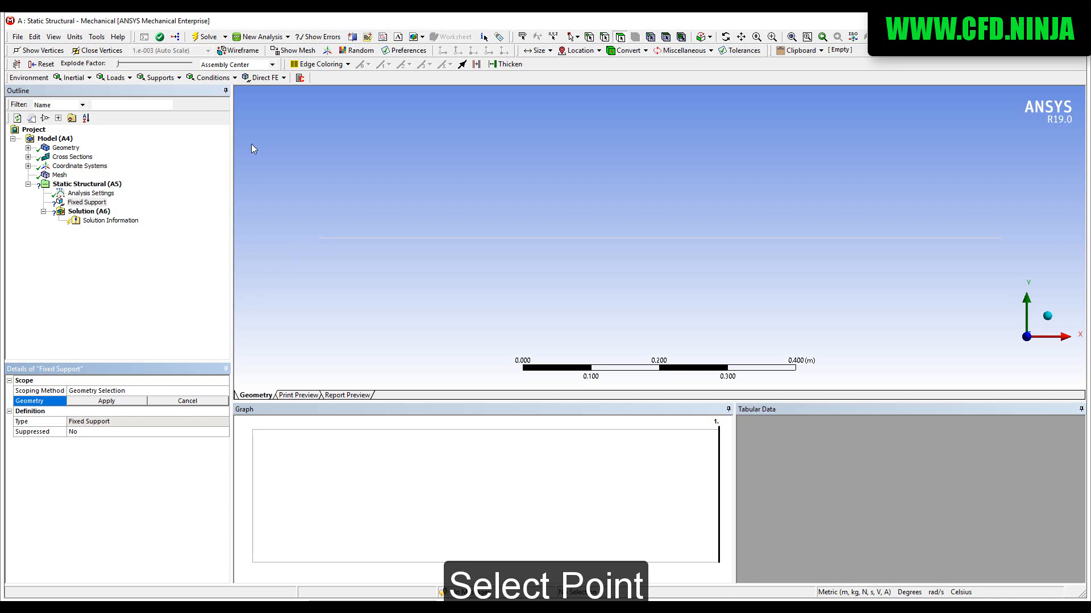
pyautogui.click(591, 42)
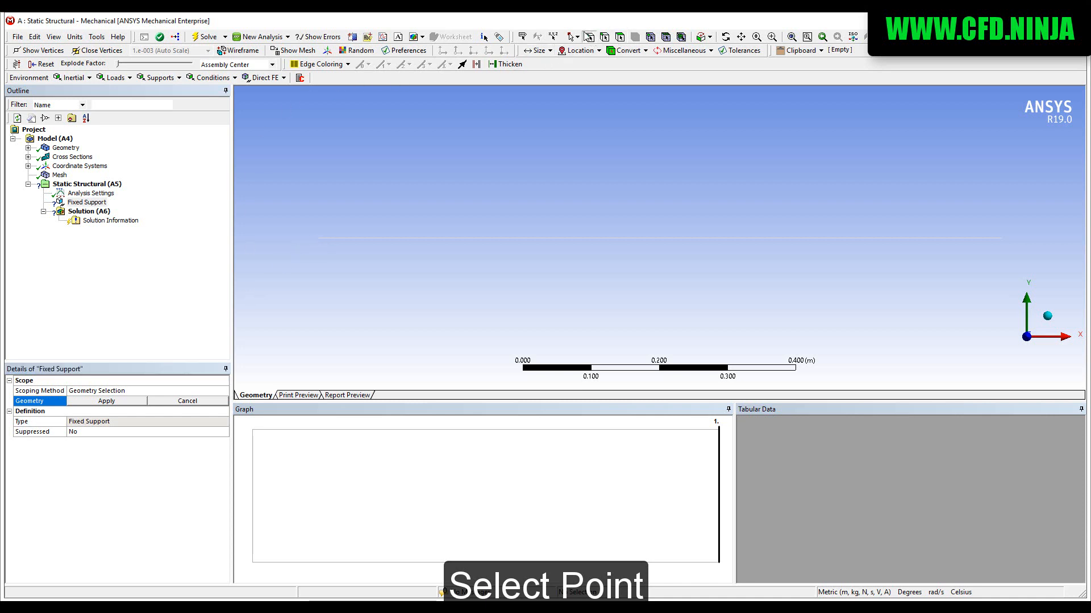
pyautogui.click(319, 238)
pyautogui.click(102, 401)
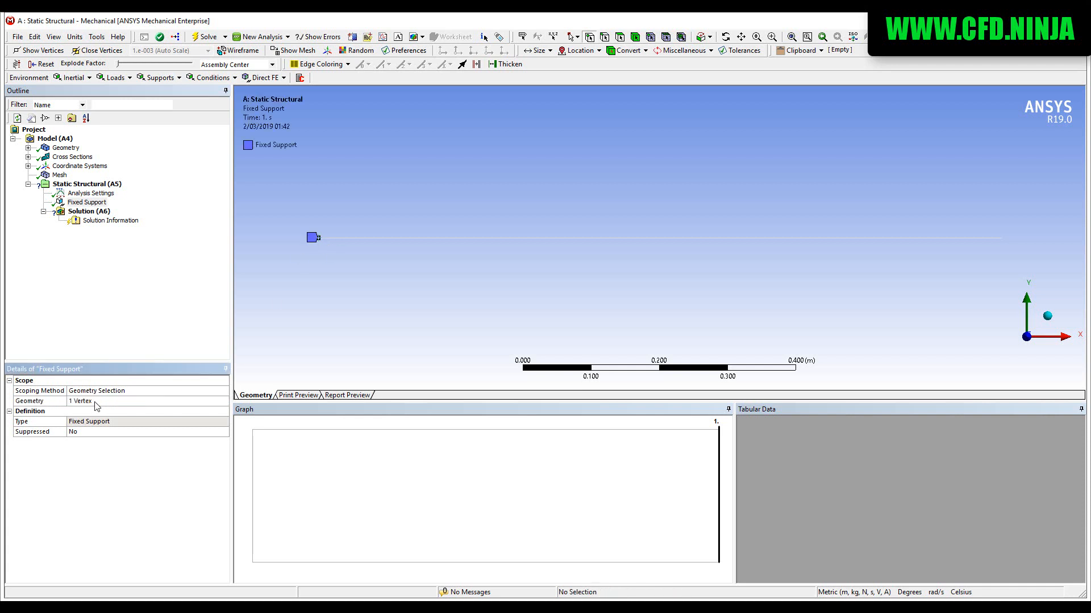
# - Insert a Force under Static Structural, scoped to the intermediate vertex between the two beam segments
pyautogui.click(91, 184)
pyautogui.rightClick(104, 185)
pyautogui.moveTo(146, 193)
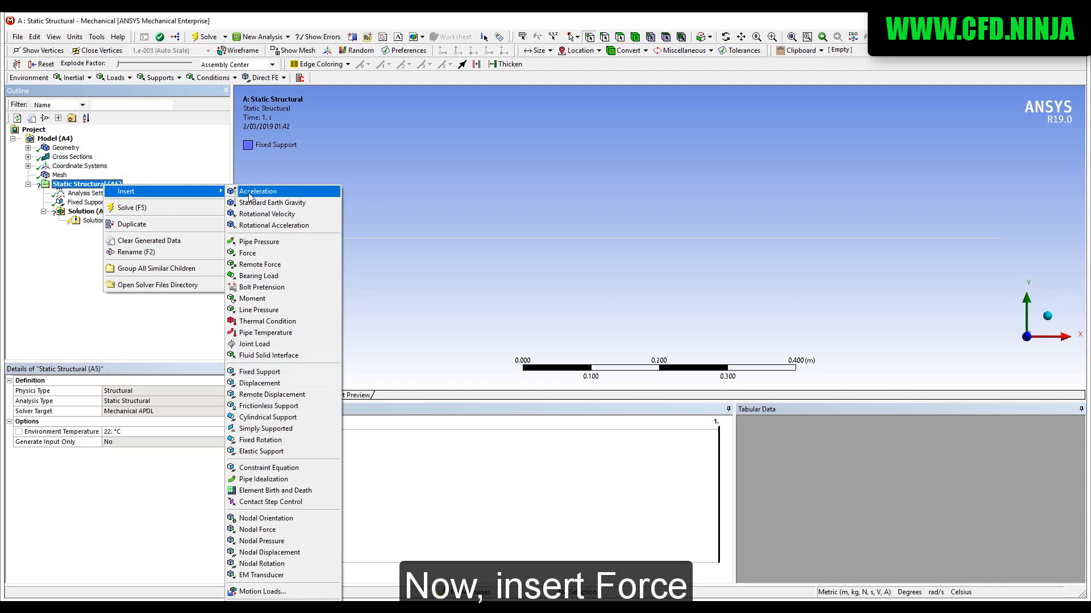
pyautogui.click(281, 253)
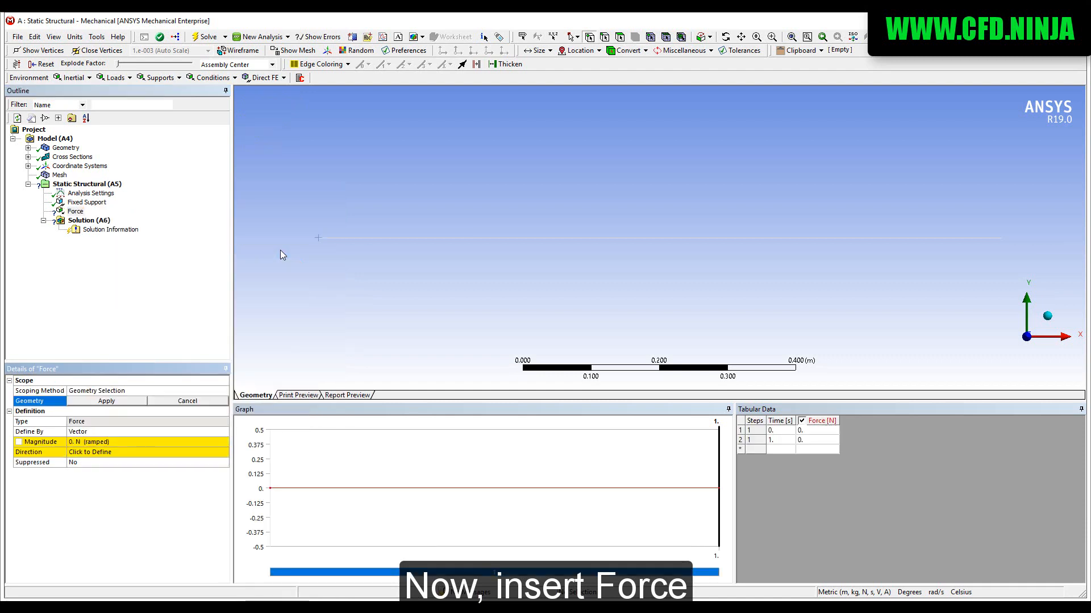
pyautogui.click(865, 238)
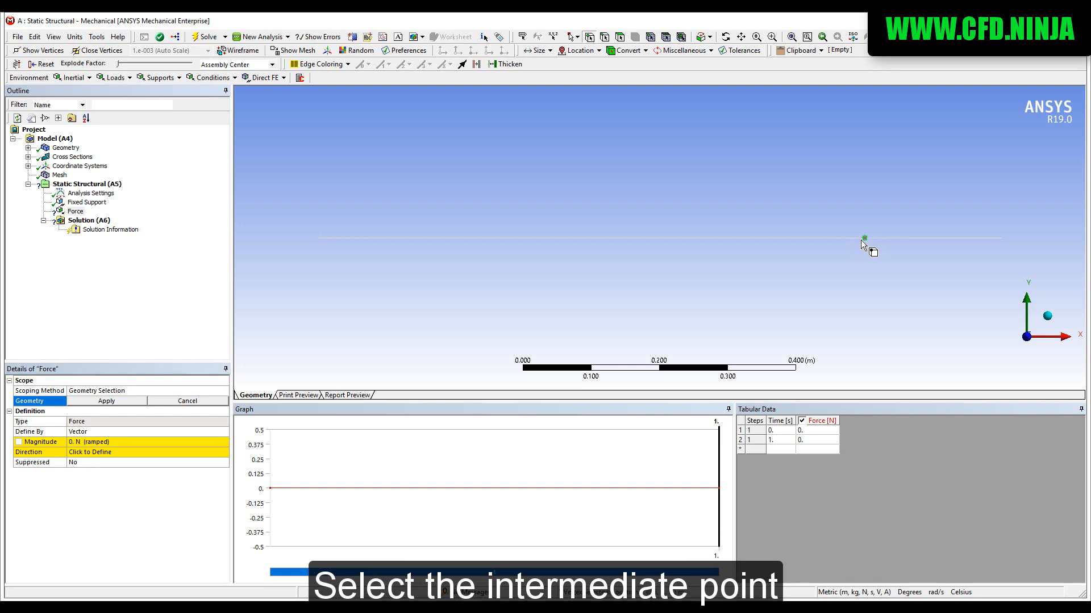
pyautogui.click(105, 401)
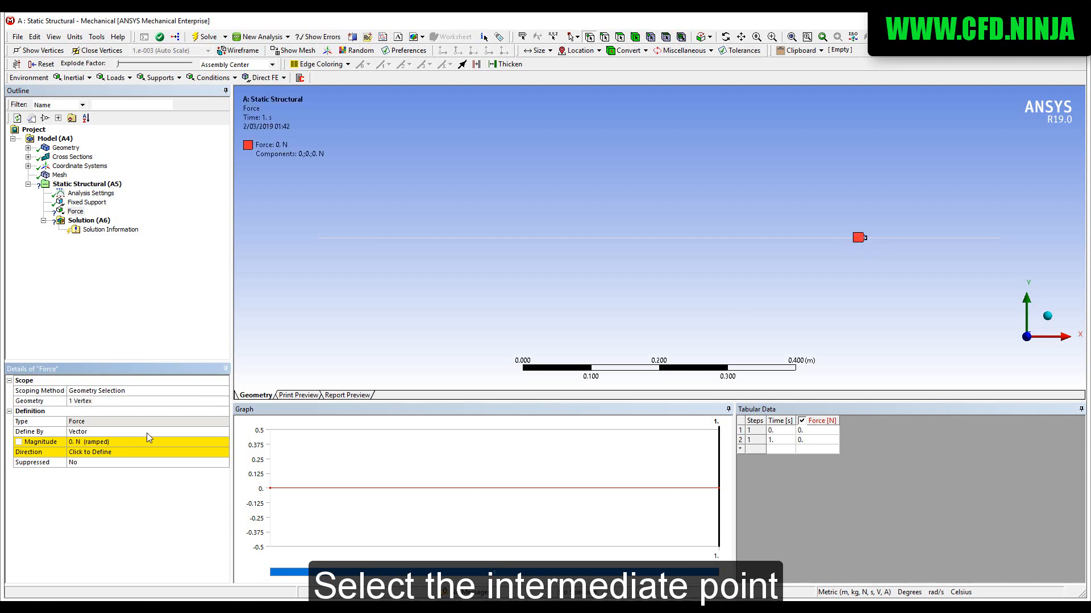
# - Define the force by Components with a Y Component of -100 N, and display it together with the fixed support
pyautogui.click(148, 432)
pyautogui.click(126, 432)
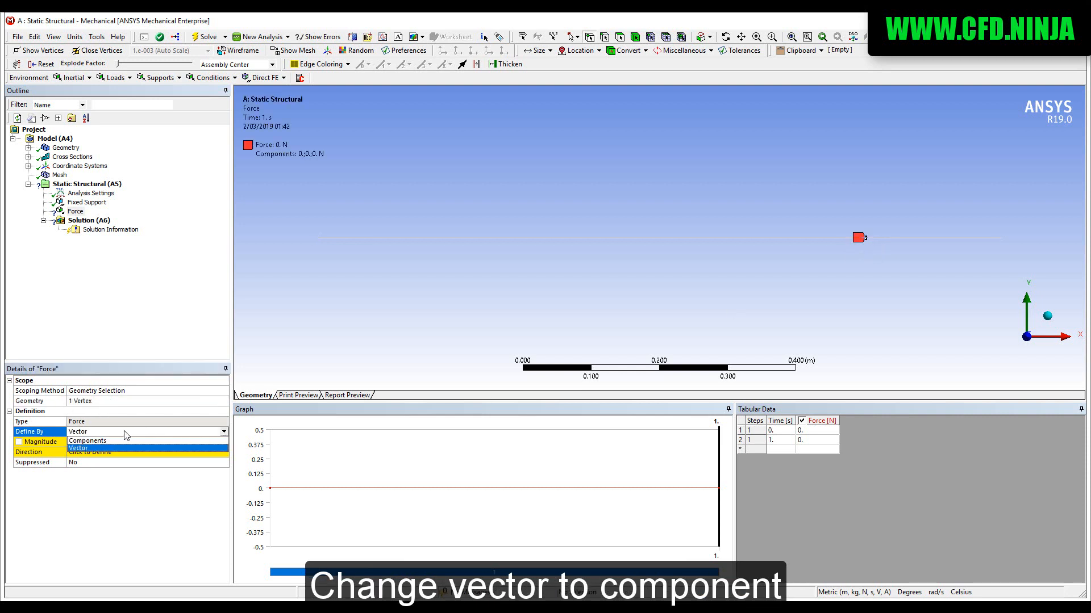
pyautogui.click(88, 441)
pyautogui.click(105, 463)
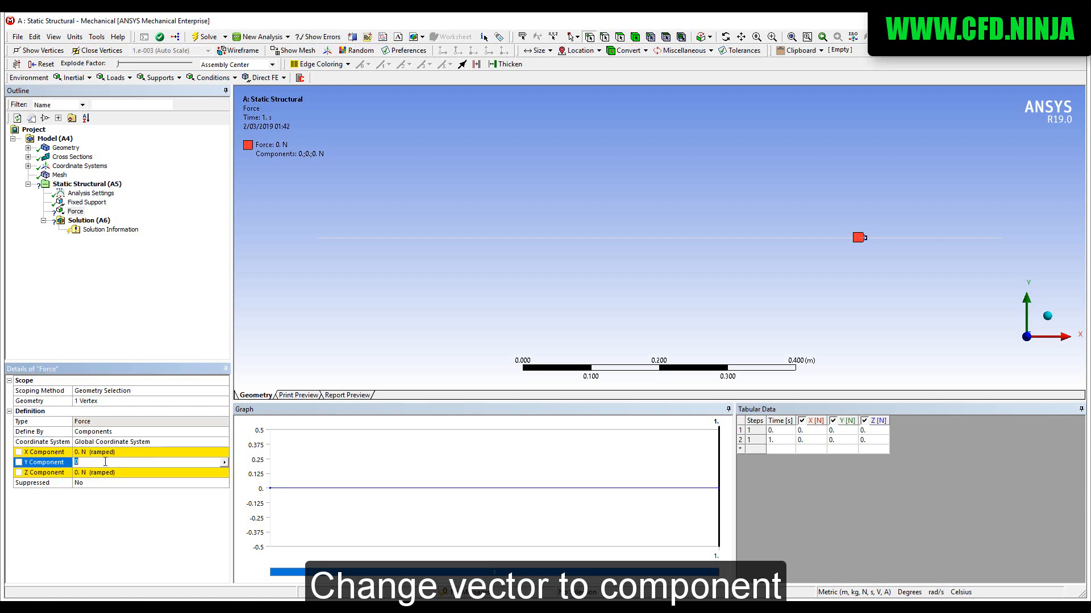
pyautogui.write('-100')
pyautogui.press('Return')
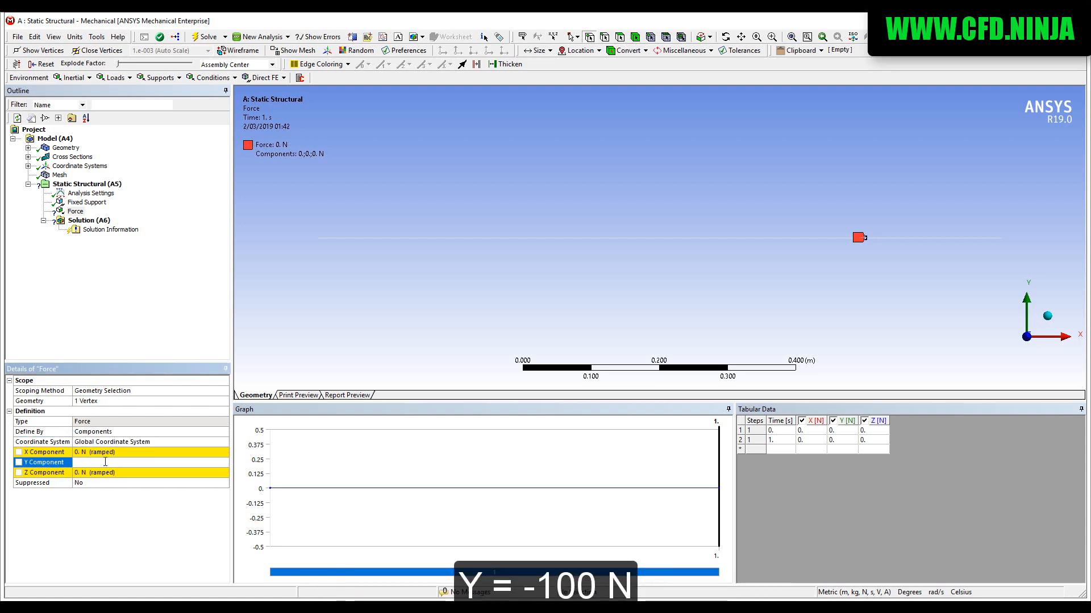
pyautogui.click(75, 211)
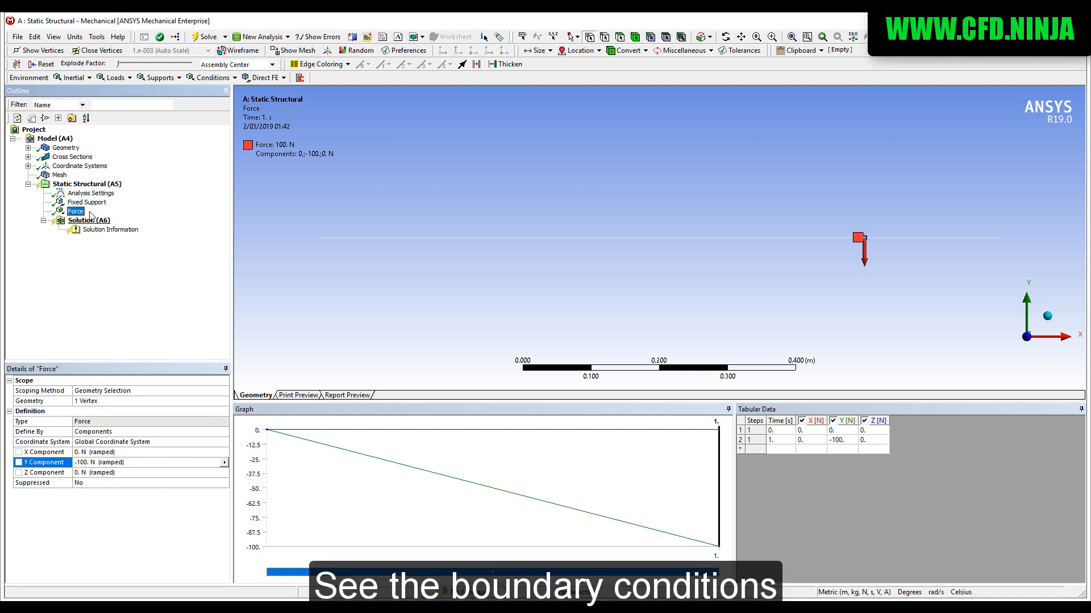
pyautogui.keyDown('ctrl'); pyautogui.click(88, 204); pyautogui.keyUp('ctrl')
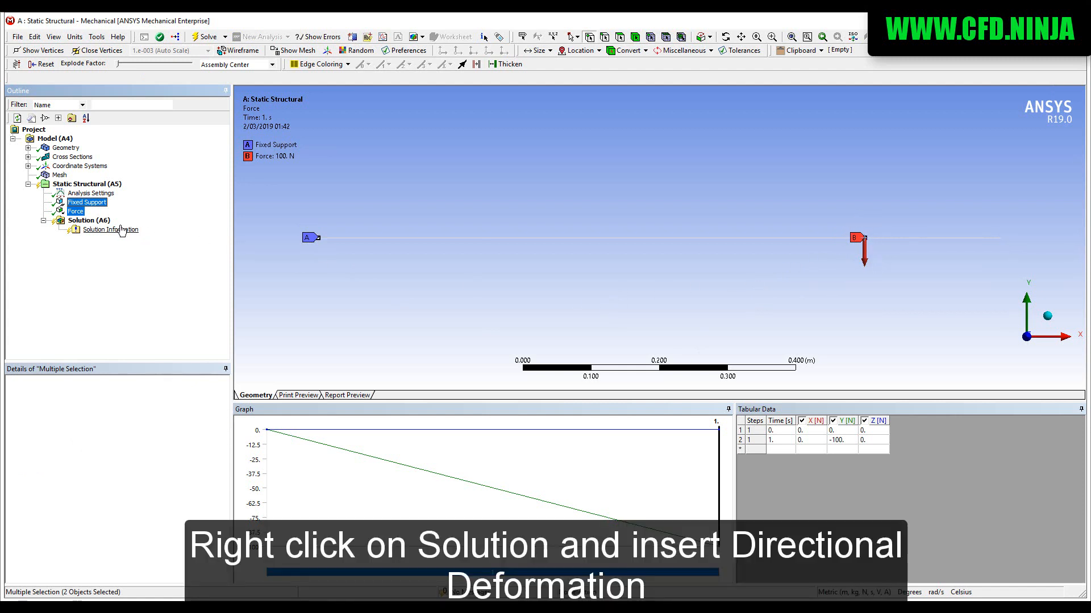
# - Insert a Directional Deformation result under Solution and set its orientation to Y Axis
pyautogui.click(86, 220)
pyautogui.rightClick(89, 219)
pyautogui.moveTo(115, 225)
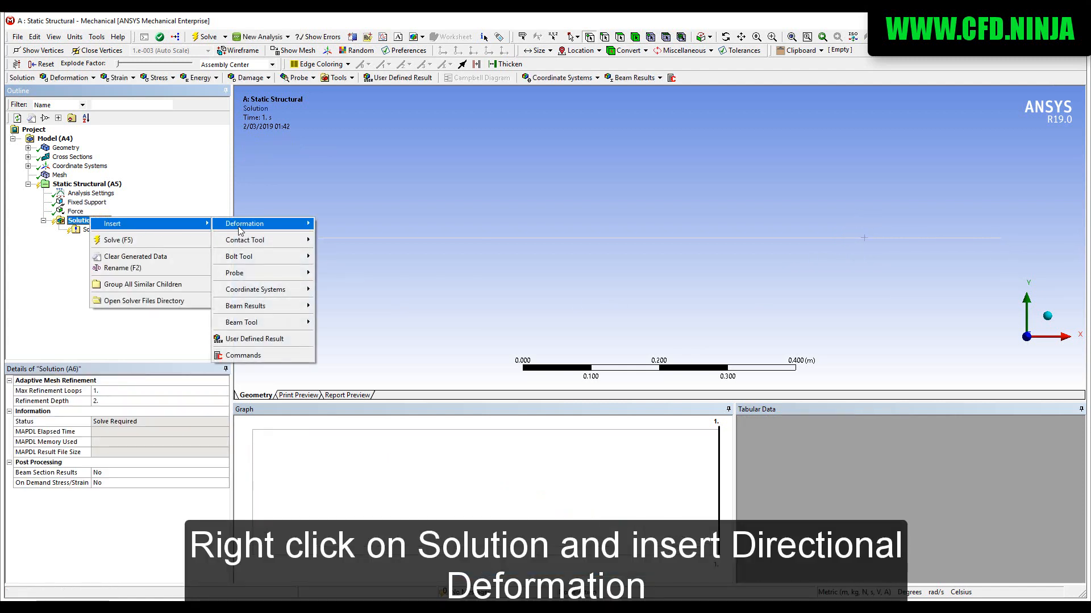
pyautogui.moveTo(245, 225)
pyautogui.click(337, 235)
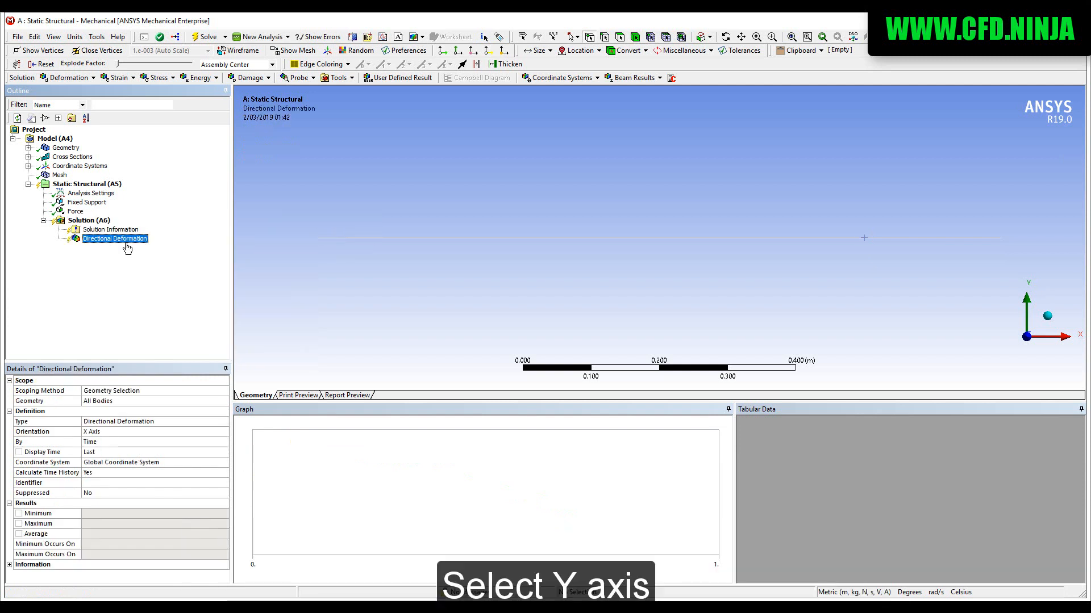
pyautogui.click(121, 433)
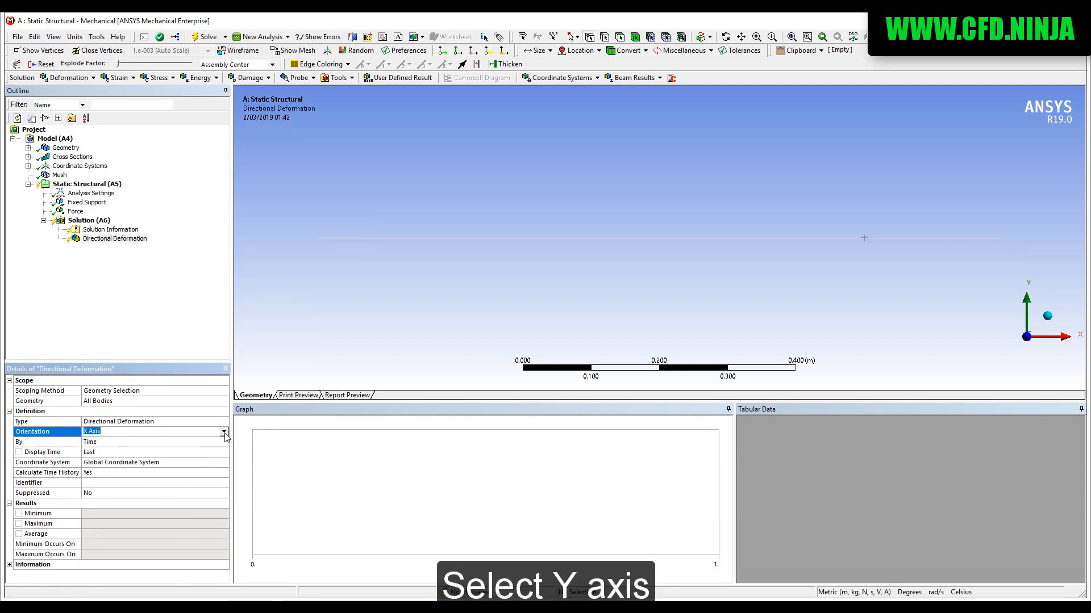
pyautogui.click(224, 433)
pyautogui.click(106, 450)
# - Add a Beam Tool with its stress results to the solution and solve the analysis
pyautogui.click(347, 78)
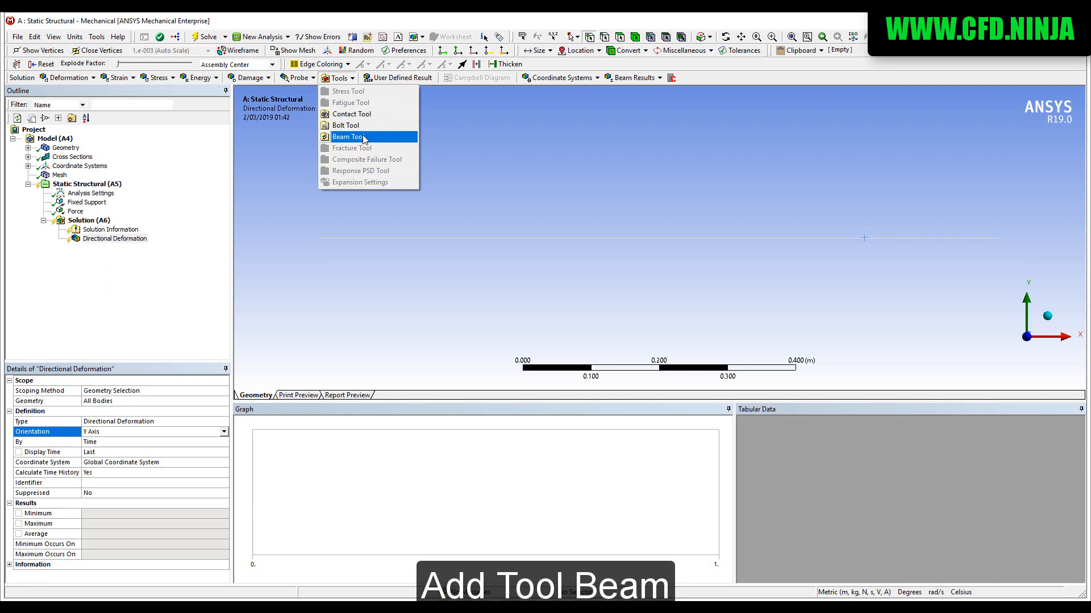
pyautogui.click(364, 139)
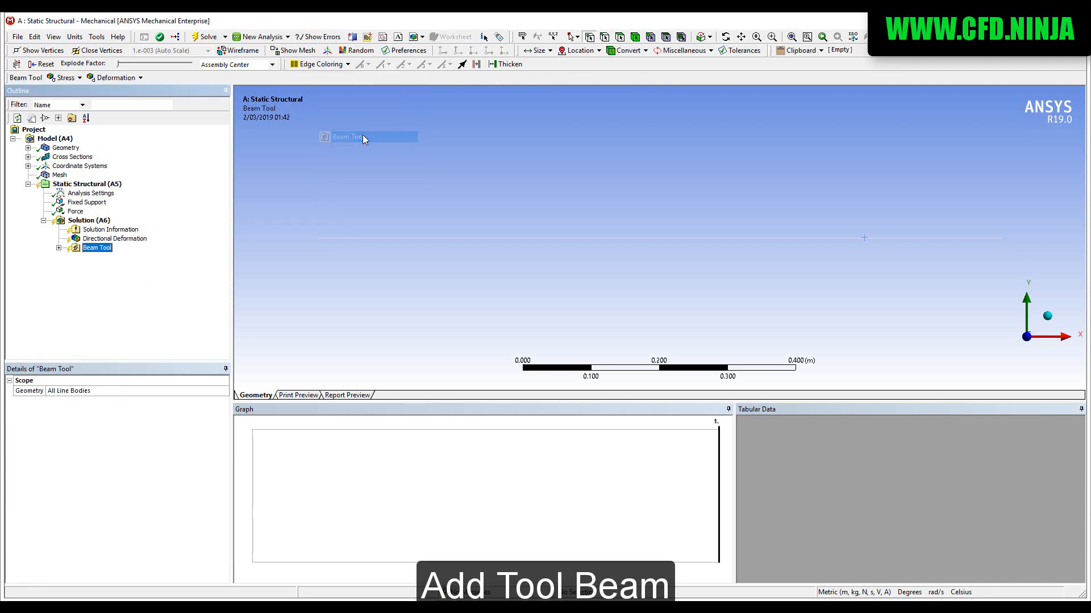
pyautogui.click(59, 248)
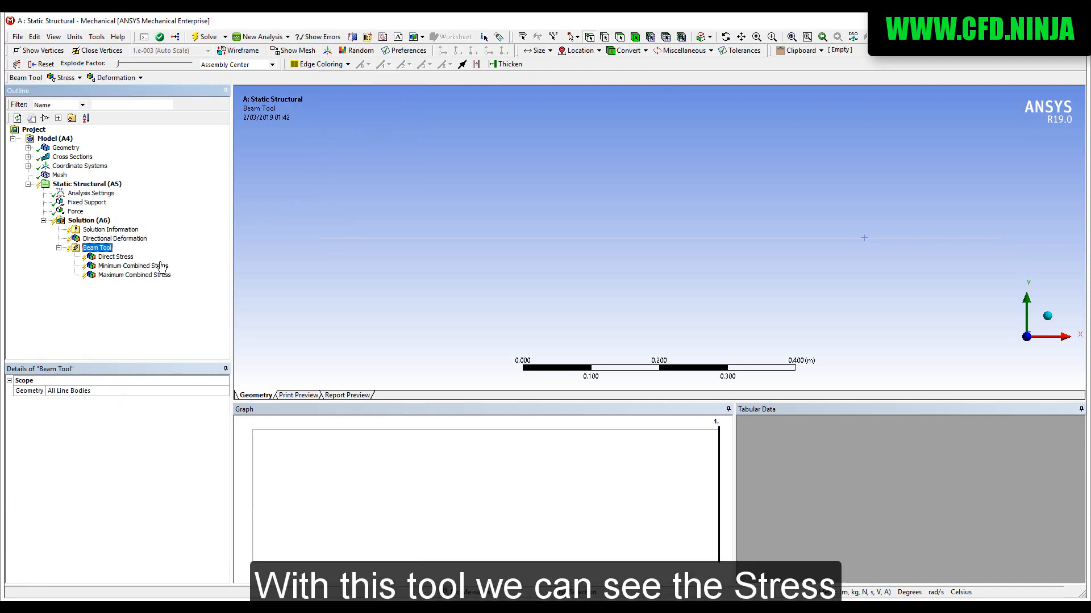
pyautogui.click(201, 37)
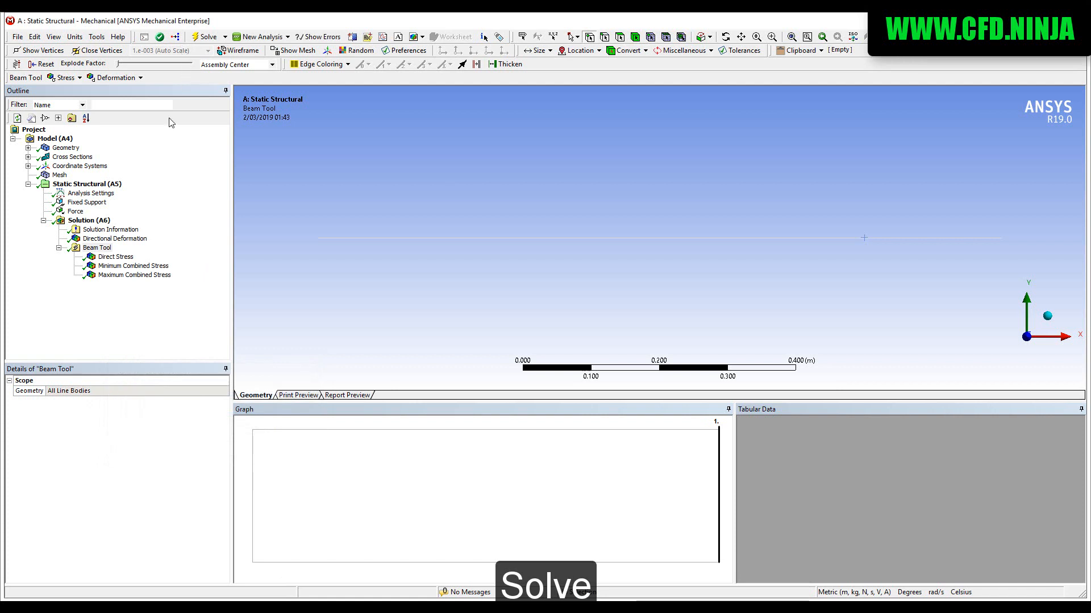
# - Display the Directional Deformation result and increase its legend to 14 contour bands
pyautogui.click(128, 240)
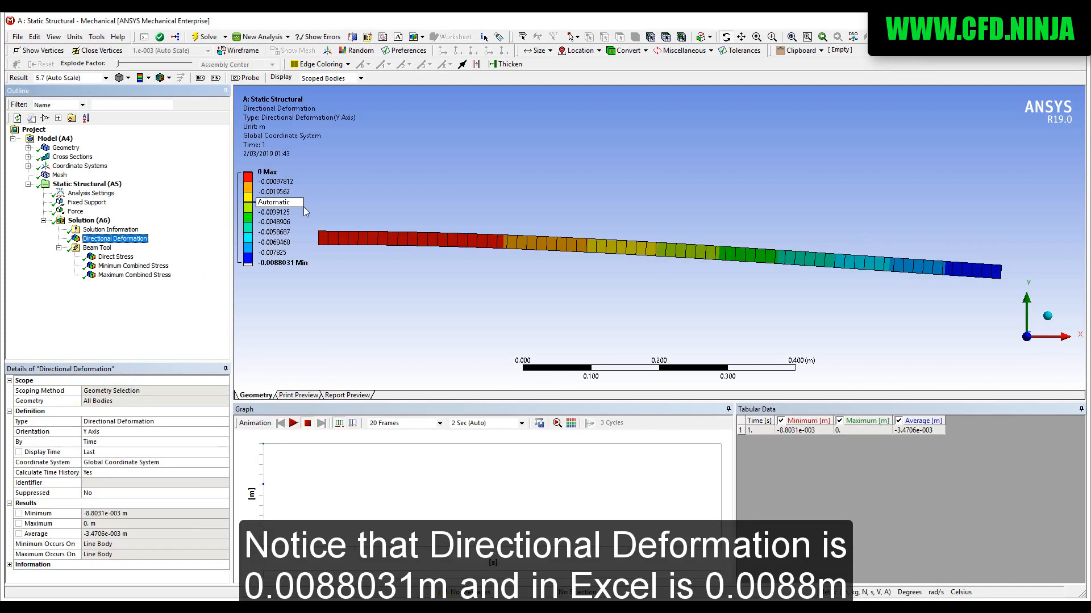
pyautogui.click(238, 233)
pyautogui.click(238, 233)
pyautogui.click(238, 233)
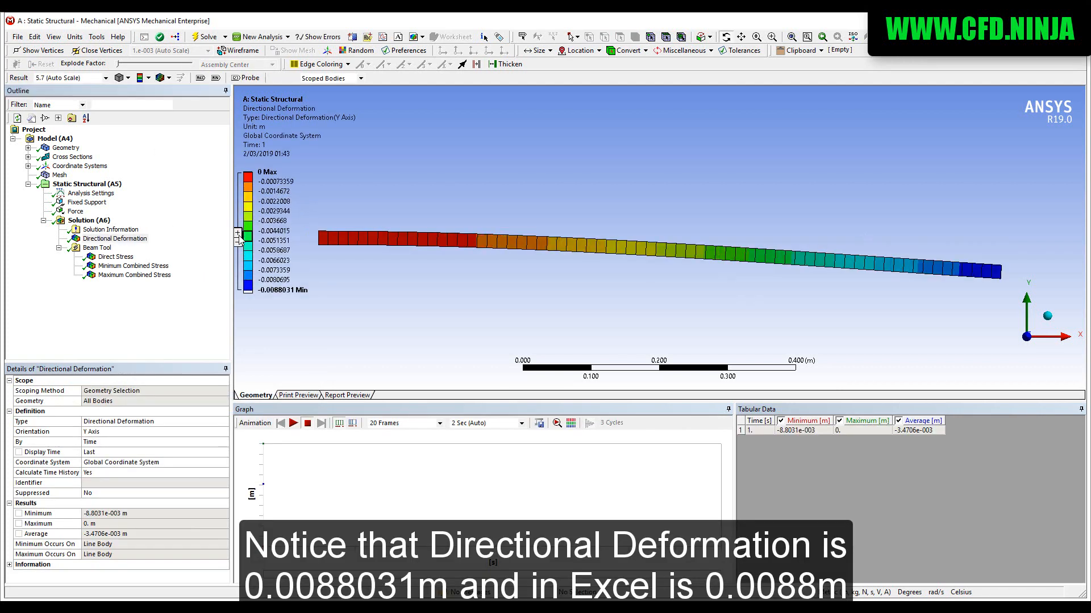
pyautogui.click(238, 234)
pyautogui.click(238, 233)
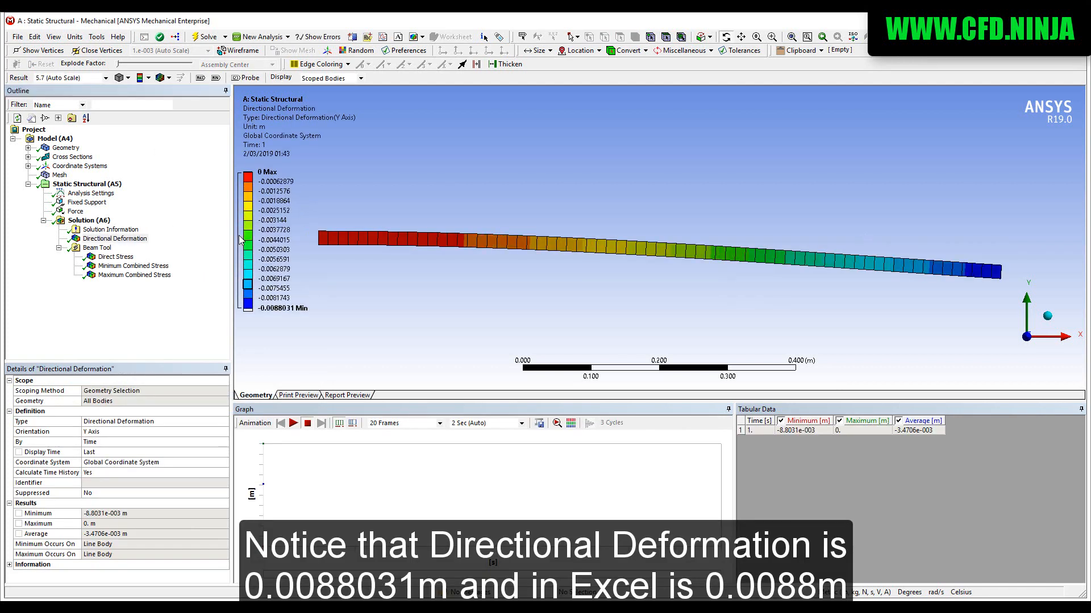
# - Animate the directional deformation and compare its extreme value with the Deflection cell in the Excel beam sheet
pyautogui.click(297, 424)
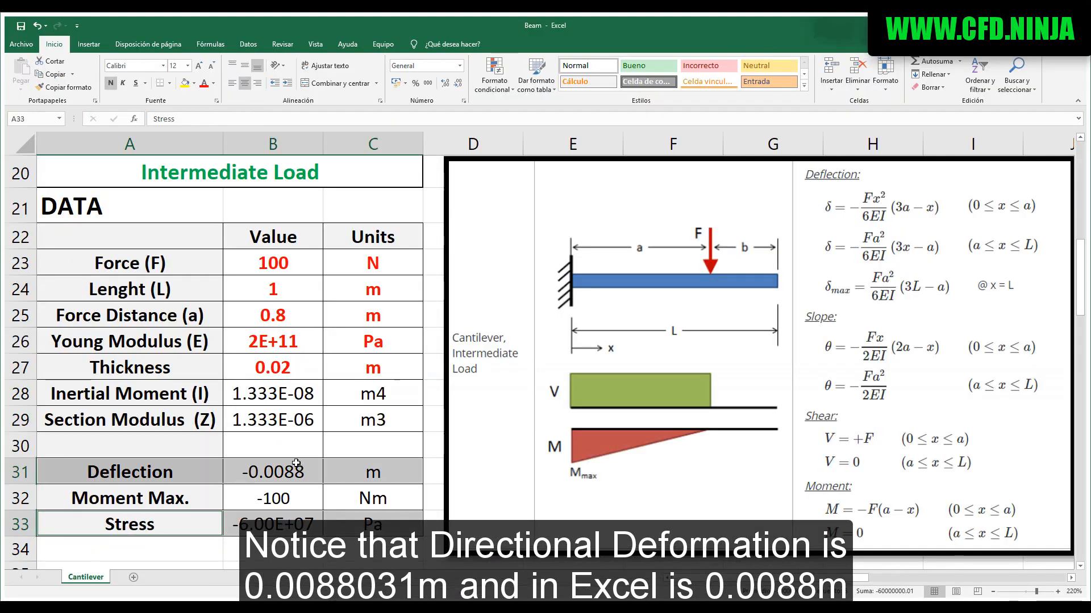
pyautogui.click(287, 482)
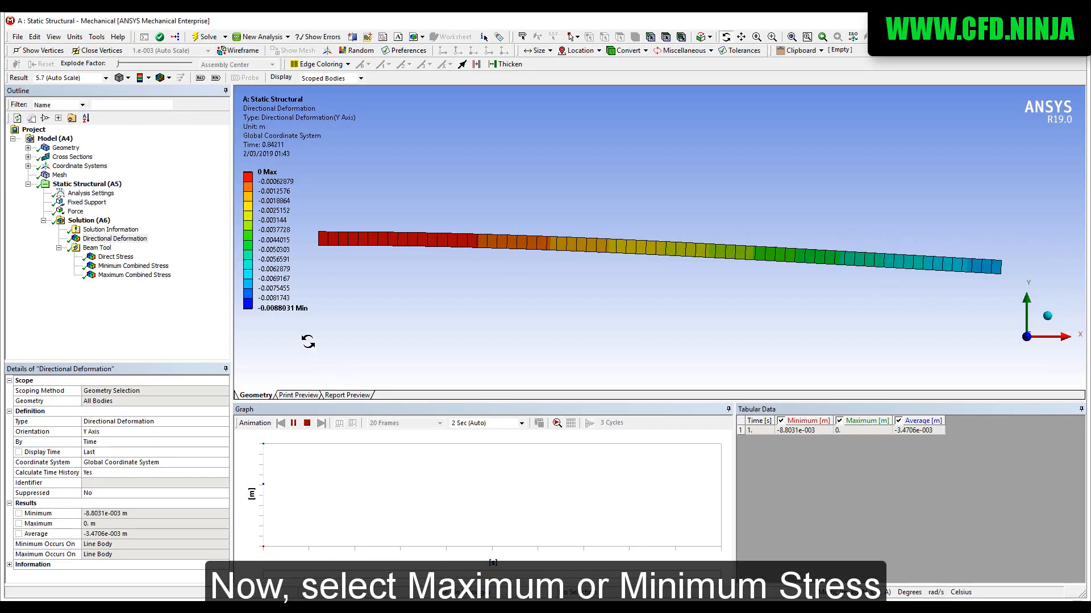
pyautogui.click(287, 308)
# - View the Maximum Combined Stress result, and display Minimum Combined Stress with its legend increased to 14 contour bands
pyautogui.click(132, 276)
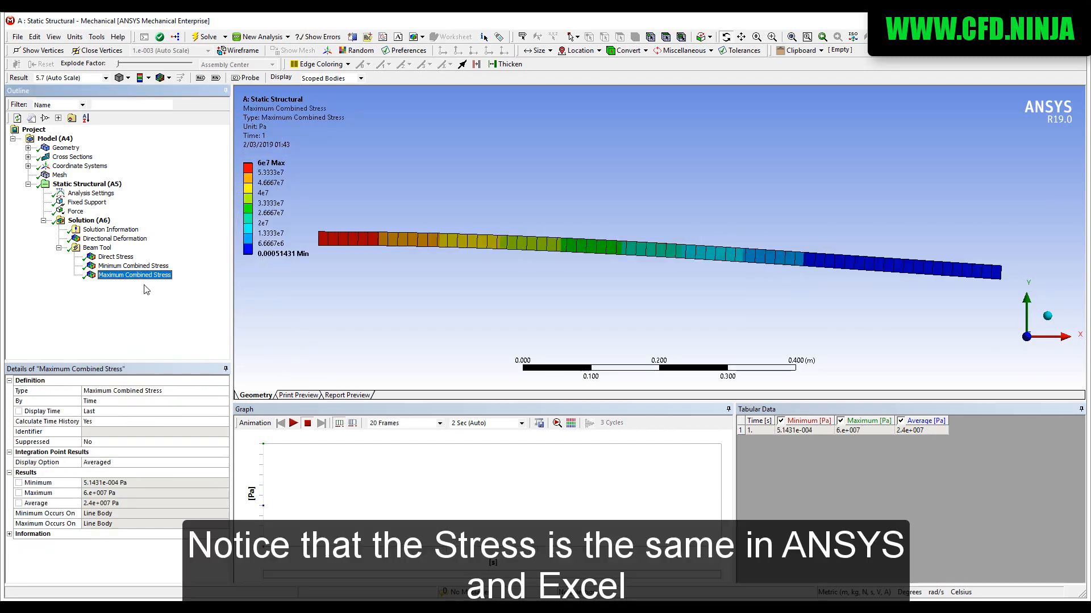
pyautogui.click(146, 267)
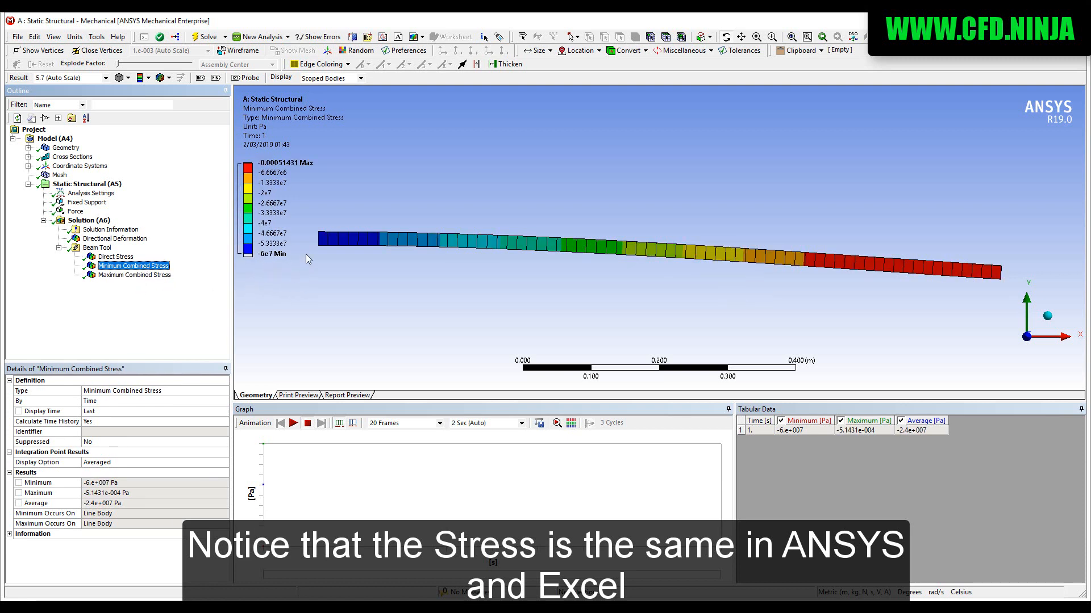
pyautogui.click(248, 228)
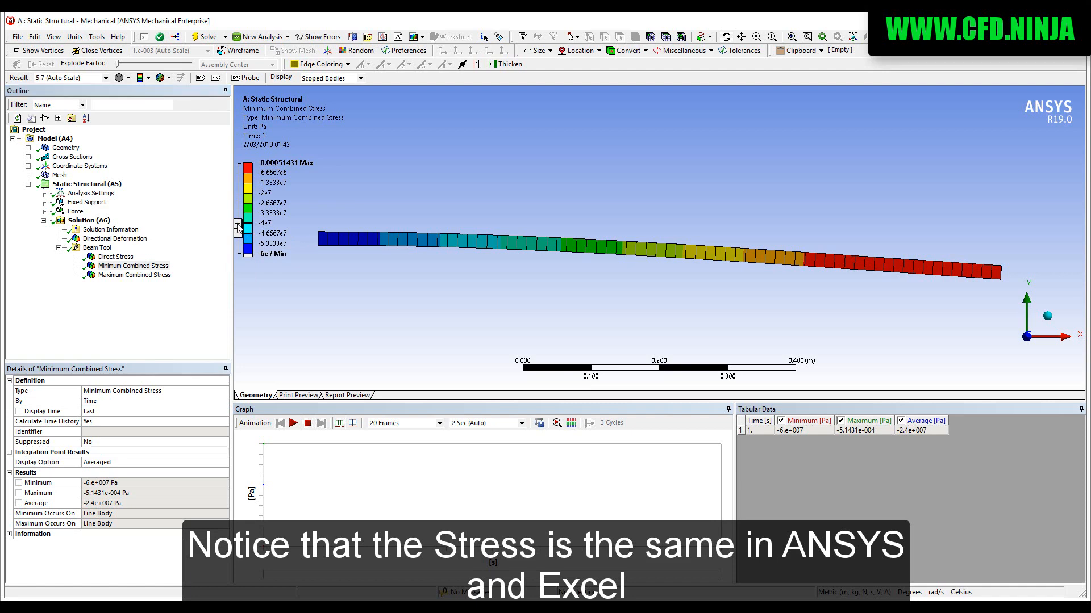
pyautogui.click(238, 225)
pyautogui.click(237, 225)
pyautogui.click(238, 224)
pyautogui.click(238, 225)
pyautogui.click(237, 225)
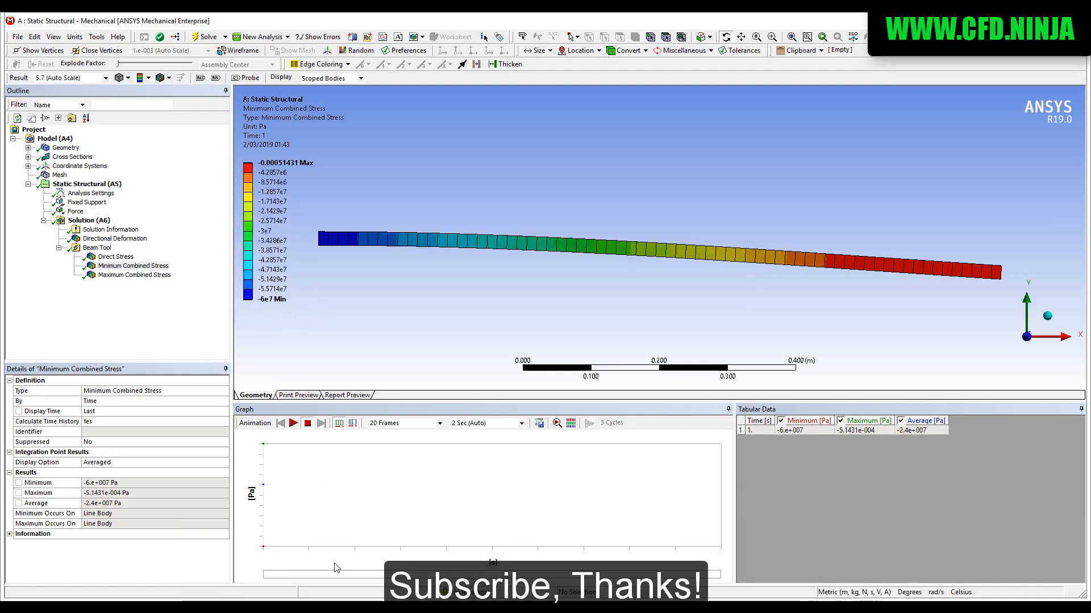
# - Check the Stress value in cell B33 of the Excel sheet, and return to ANSYS Mechanical to animate the Minimum Combined Stress result
pyautogui.click(326, 607)
pyautogui.click(276, 521)
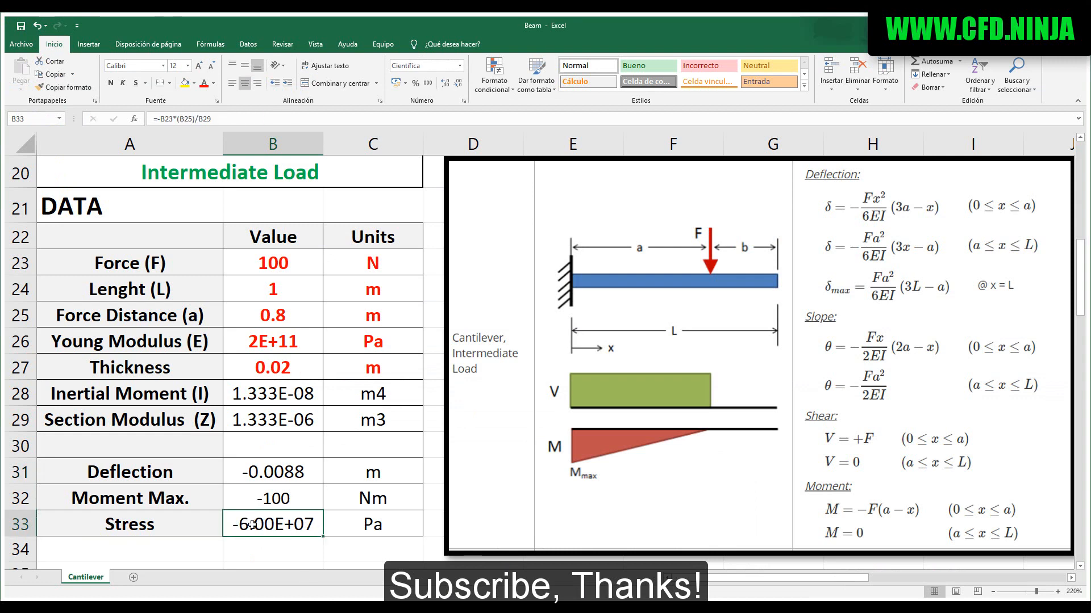
pyautogui.moveTo(377, 608)
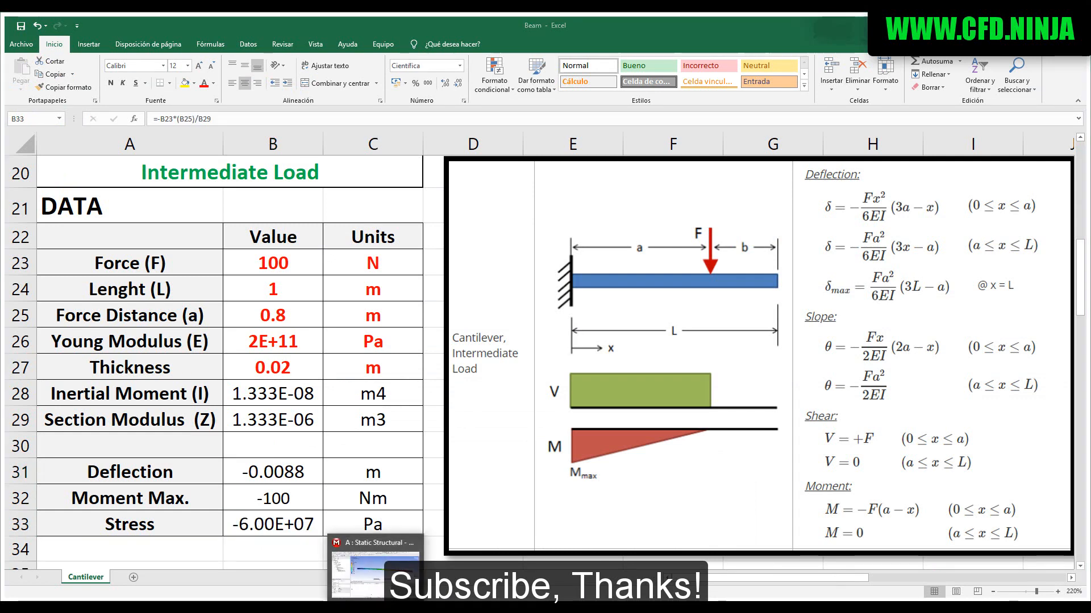
pyautogui.click(376, 568)
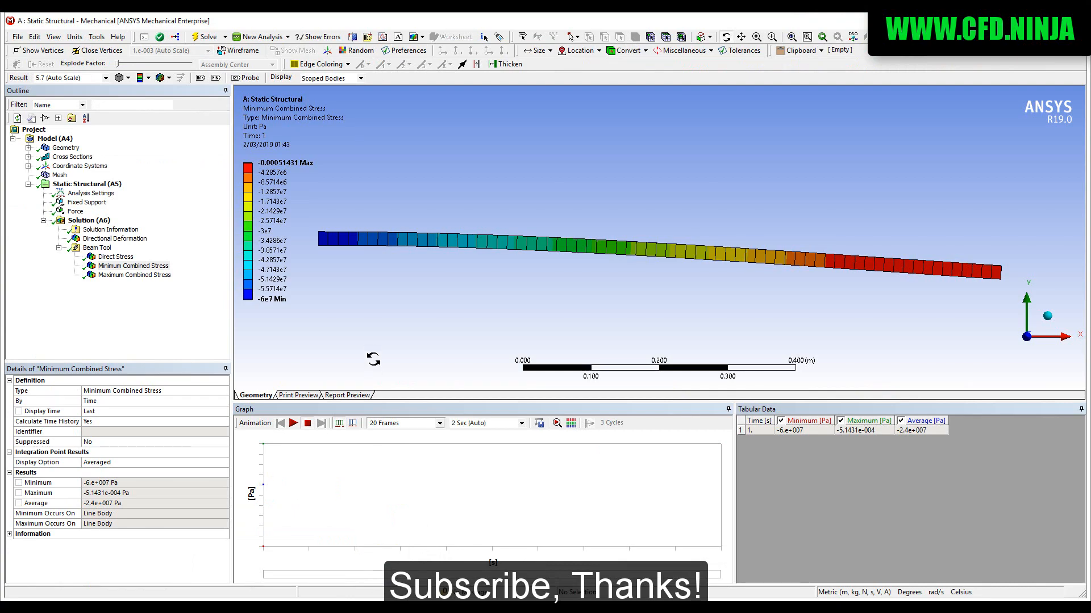
pyautogui.click(295, 423)
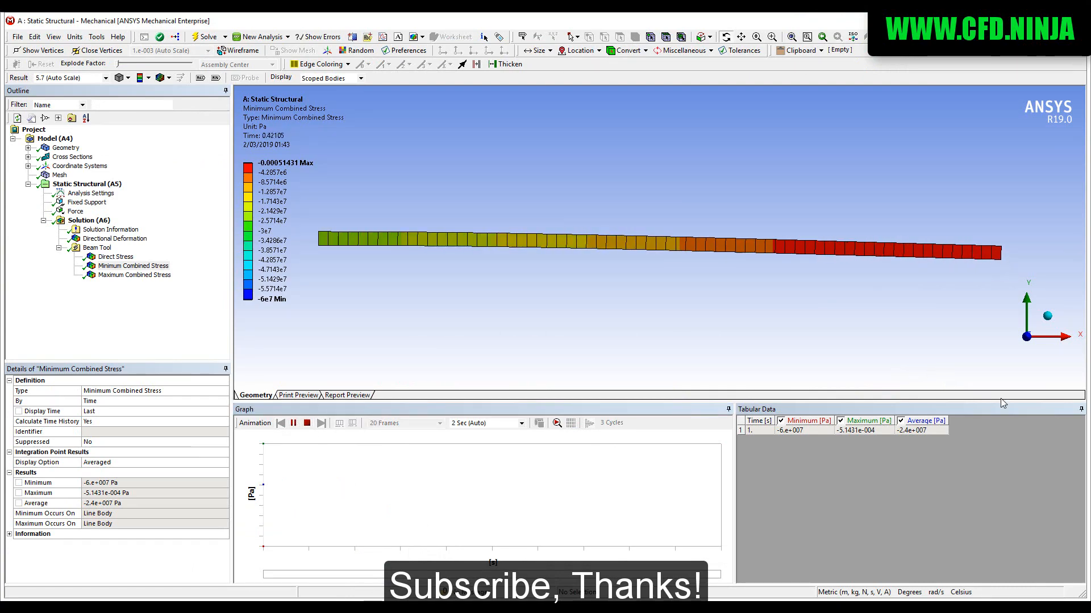